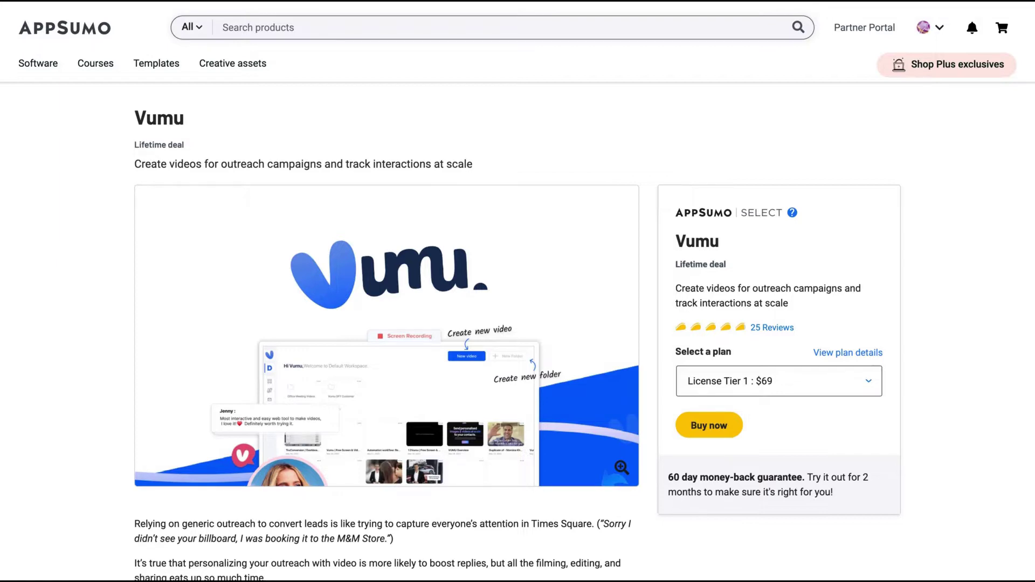
Check the Vumu plan tiers, keep License Tier 1 at $69, and highlight the TL;DR Overview sentence
scroll(743, 323, down, 3)
click(746, 332)
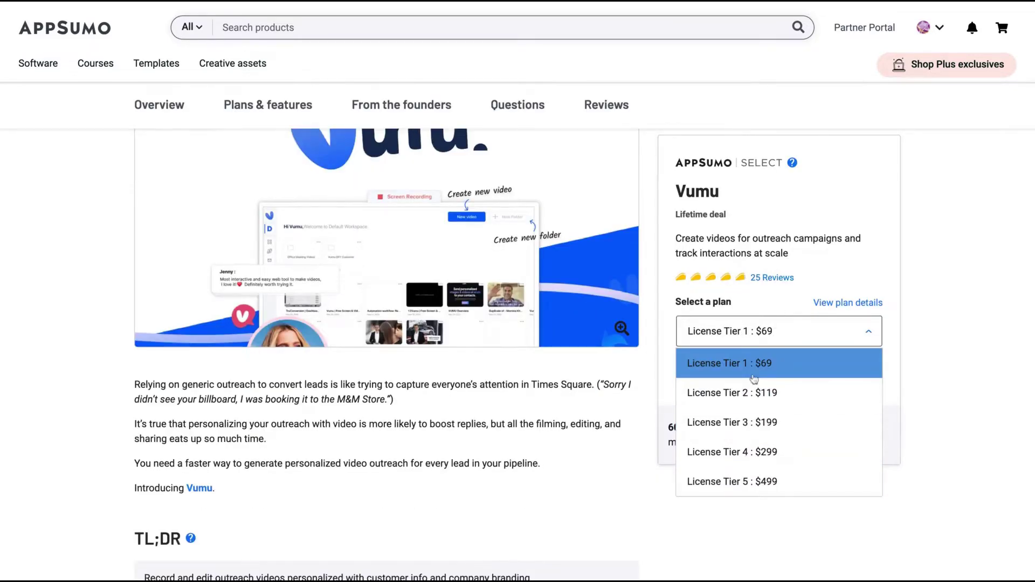
click(490, 444)
scroll(539, 377, down, 7)
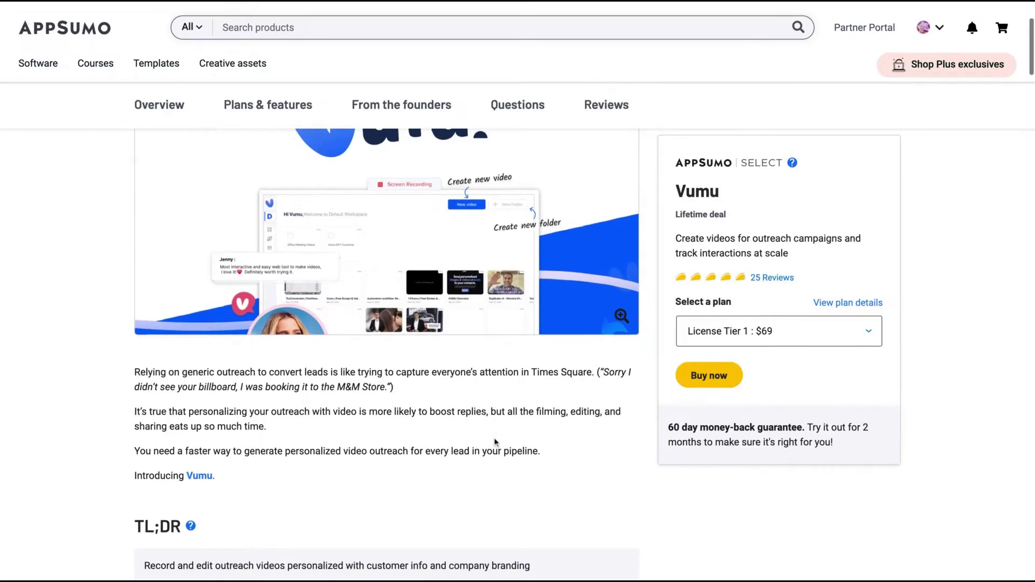
scroll(549, 353, down, 1)
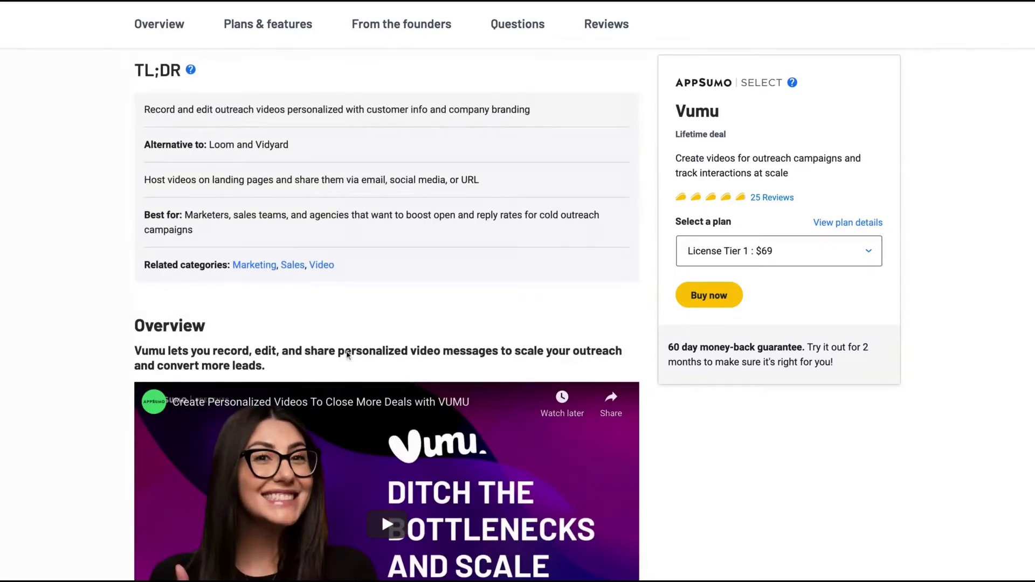
drag(350, 351, 267, 366)
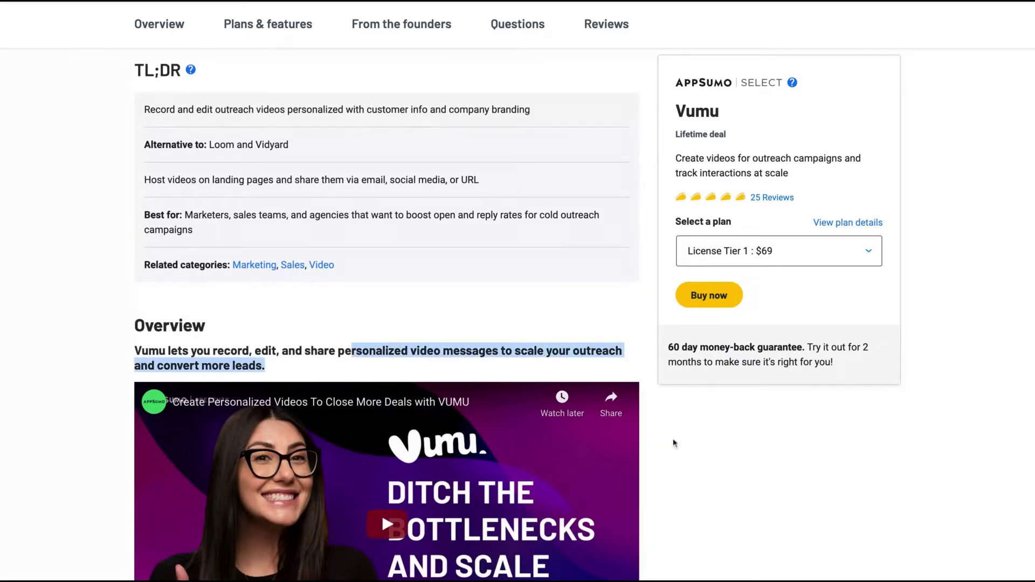
scroll(664, 438, up, 4)
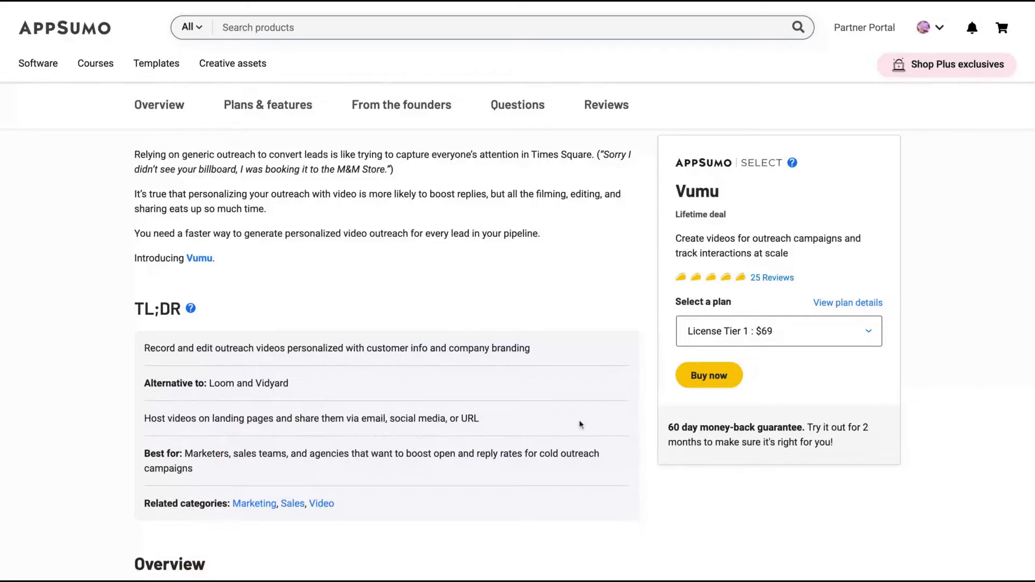
Scroll down to the License Tier pricing cards: Tier 1 $69, Tier 2 $119, Tier 3 $199
scroll(583, 429, down, 15)
scroll(583, 429, down, 3)
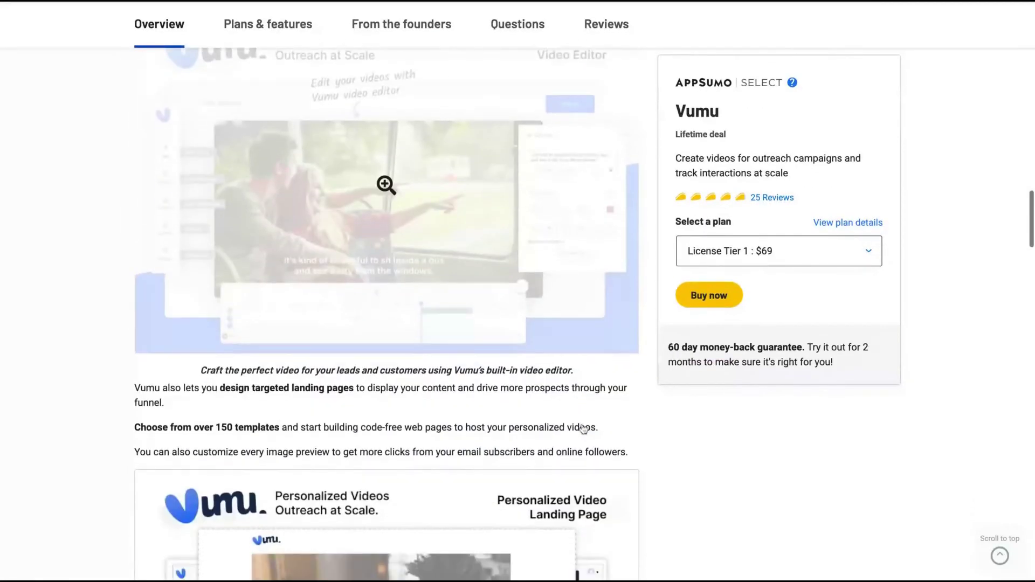
scroll(583, 429, up, 5)
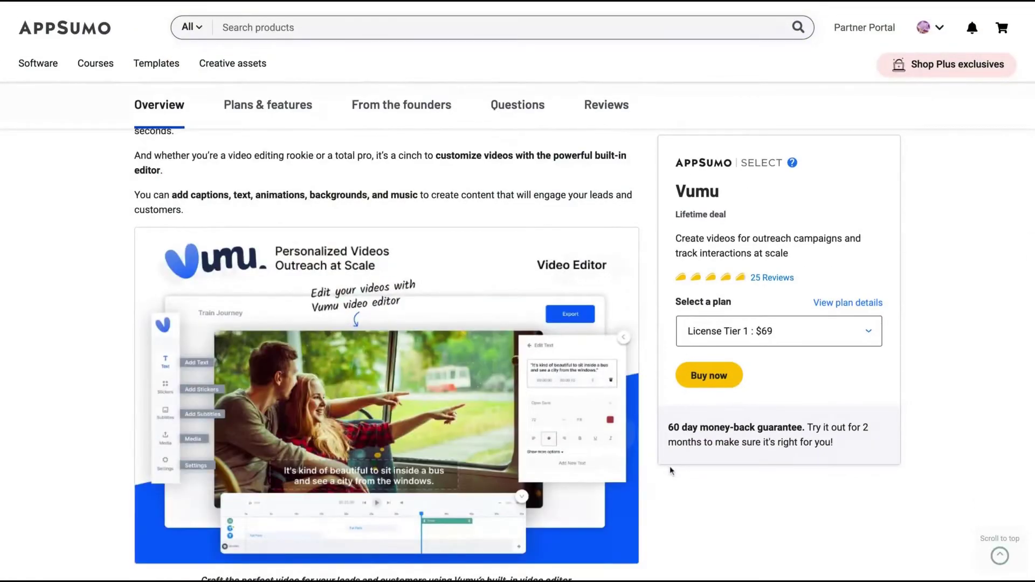
scroll(670, 466, down, 10)
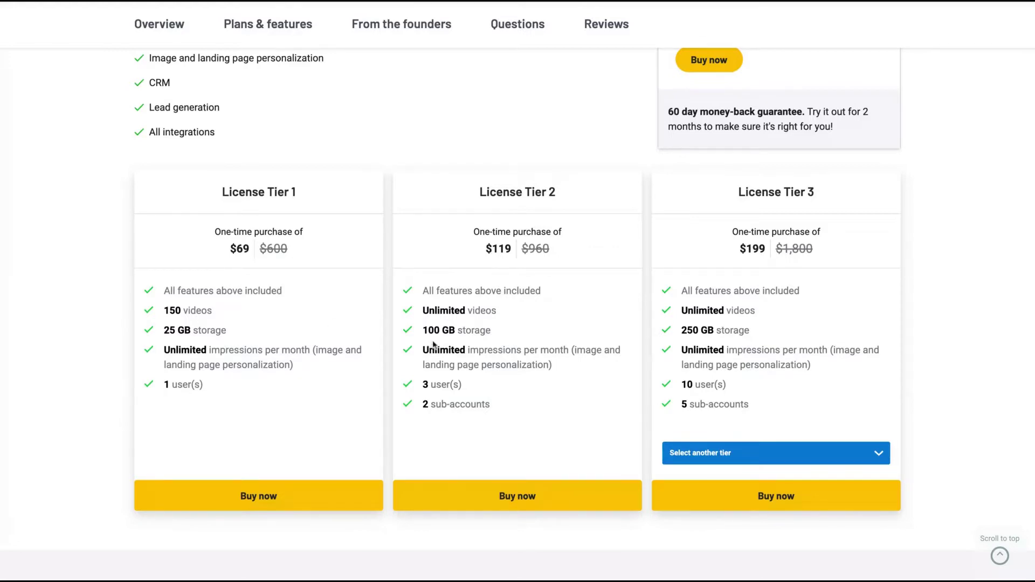
Highlight 'Unlimited videos' in the Tier 2 card and switch the third card to License Tier 5 ($499)
drag(423, 311, 501, 197)
click(507, 184)
drag(496, 311, 426, 313)
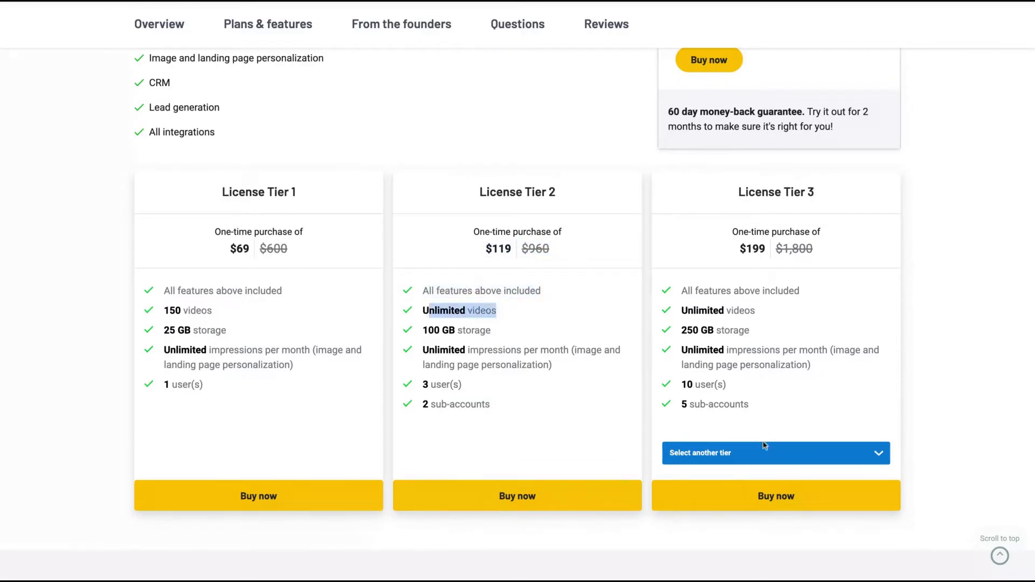
click(752, 461)
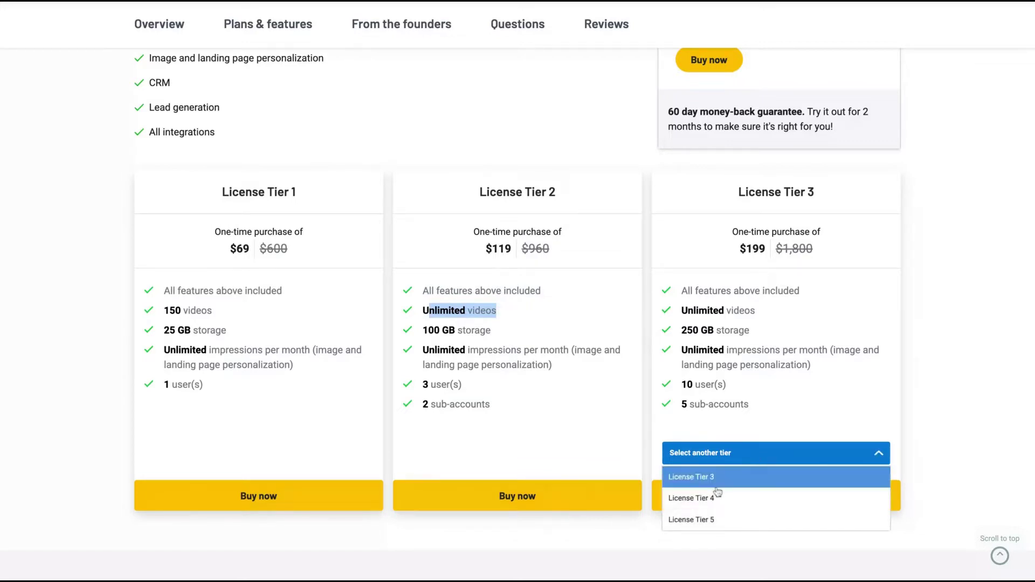
click(693, 520)
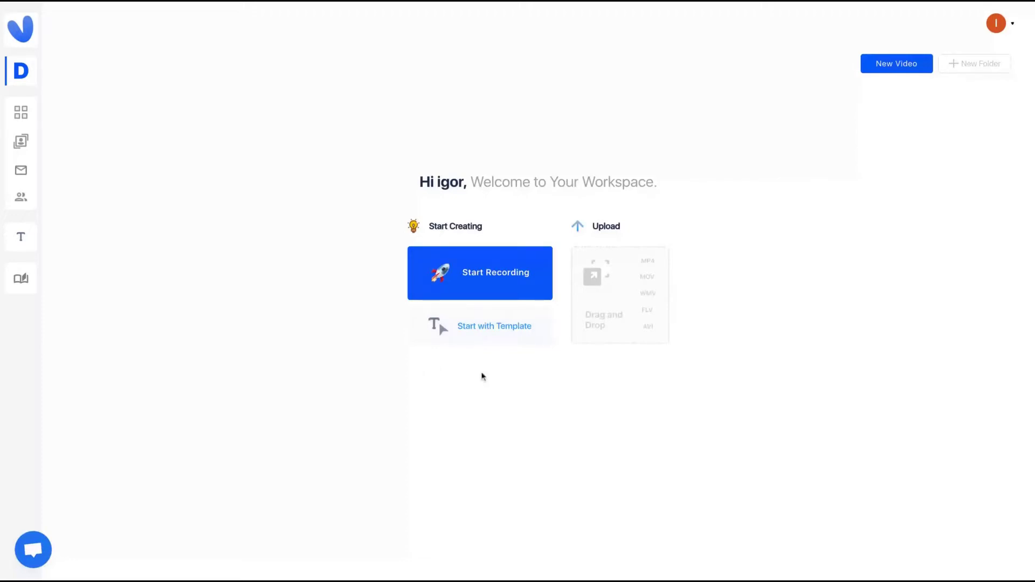
click(512, 268)
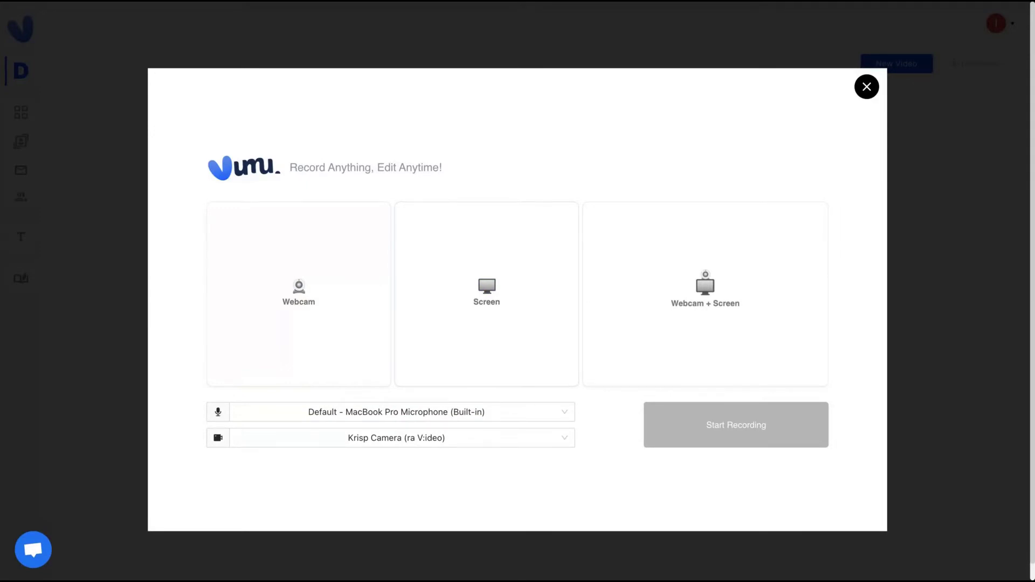
click(462, 270)
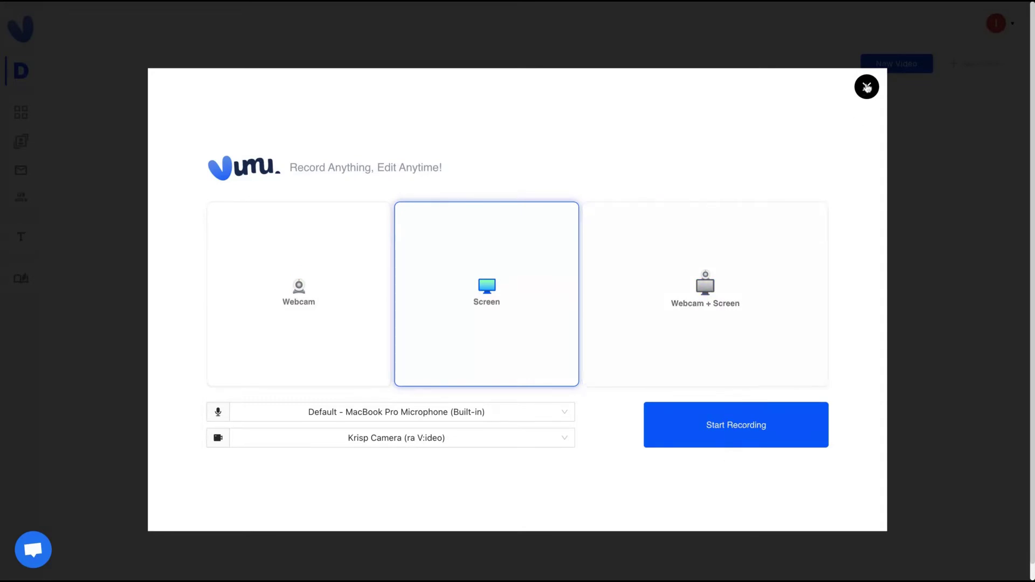
click(866, 87)
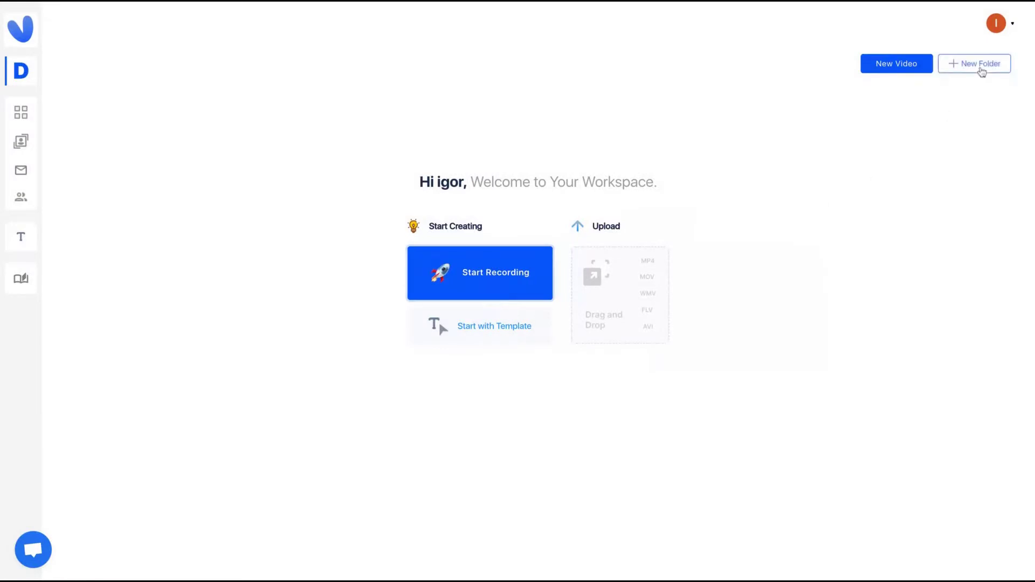
Look at the New Folder and Create New Account dialogs without saving, then go to Manage Apps
click(978, 65)
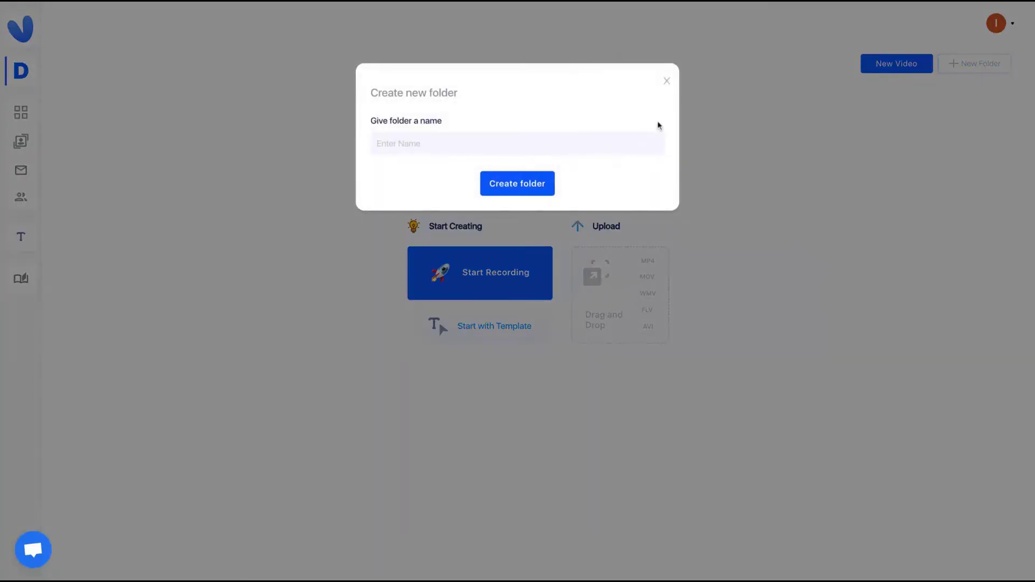
click(671, 76)
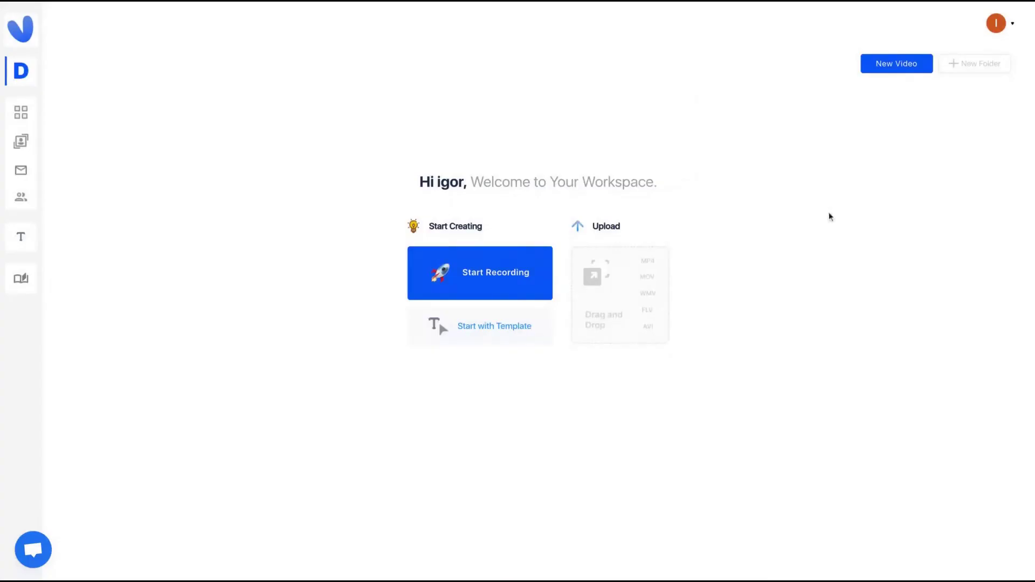
click(1000, 25)
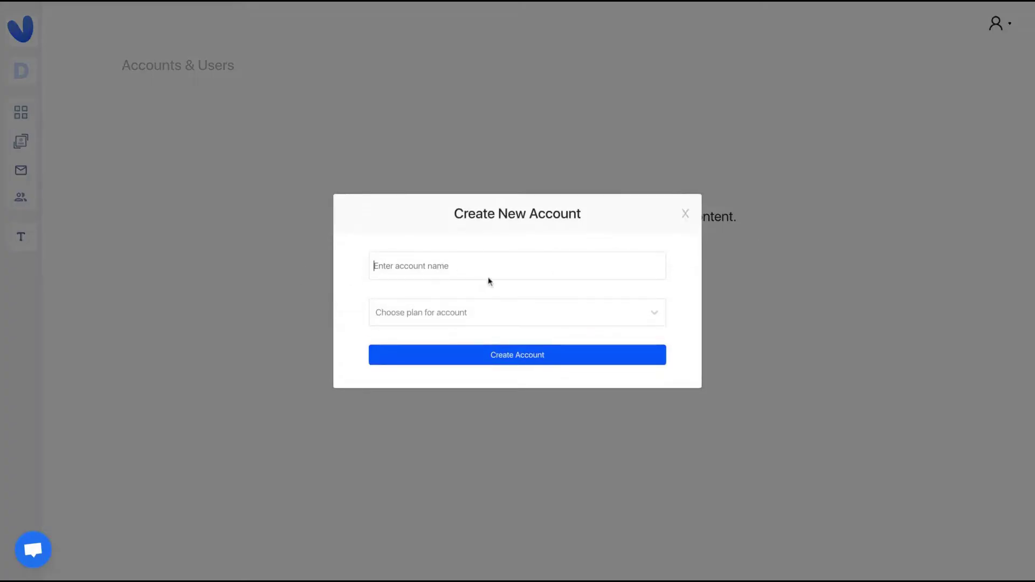
click(463, 312)
click(577, 275)
click(691, 213)
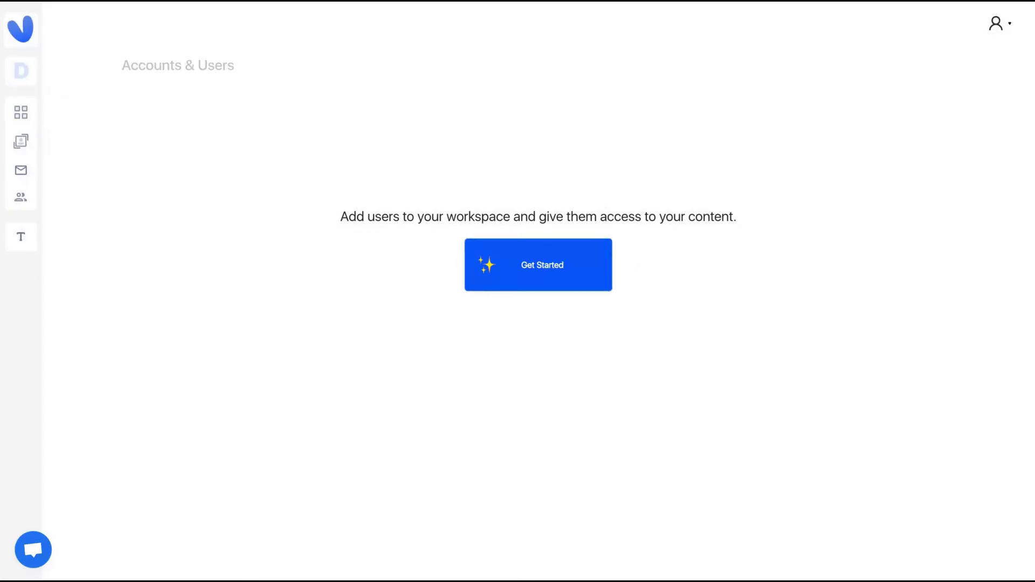
click(1001, 24)
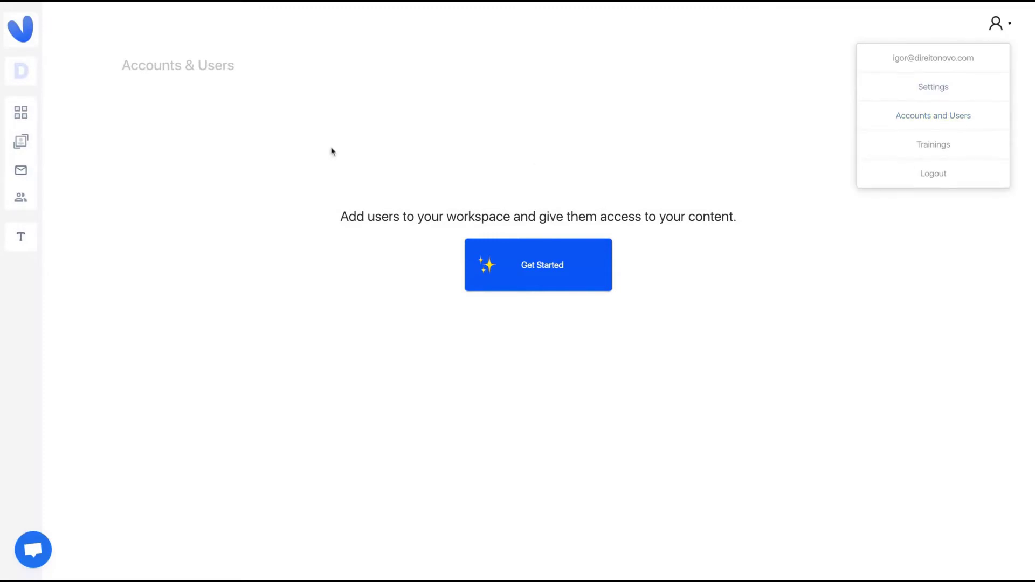
click(13, 119)
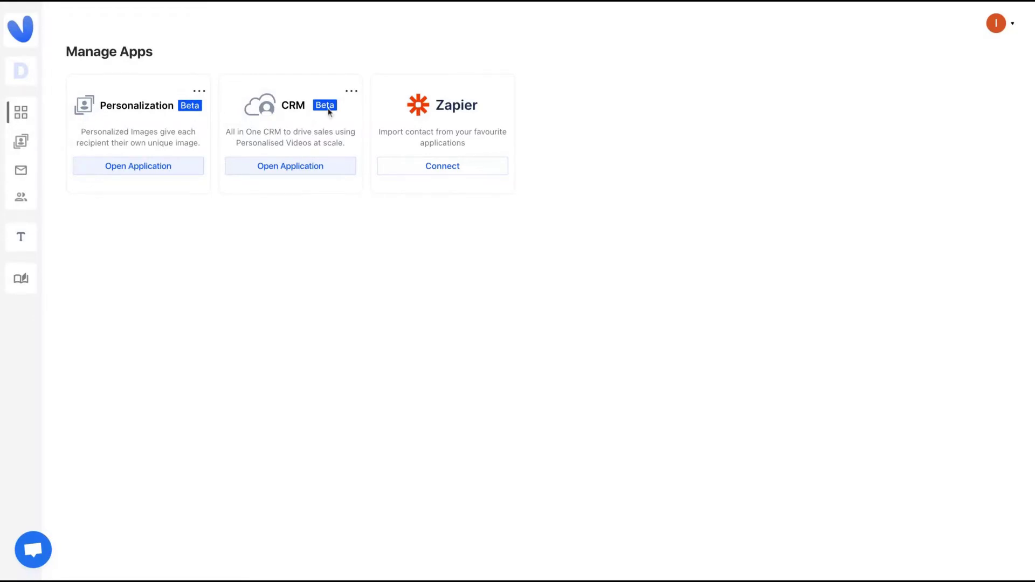
Open the Personalization app, glance at Landing Pages, then browse the personalized-image template gallery
click(21, 141)
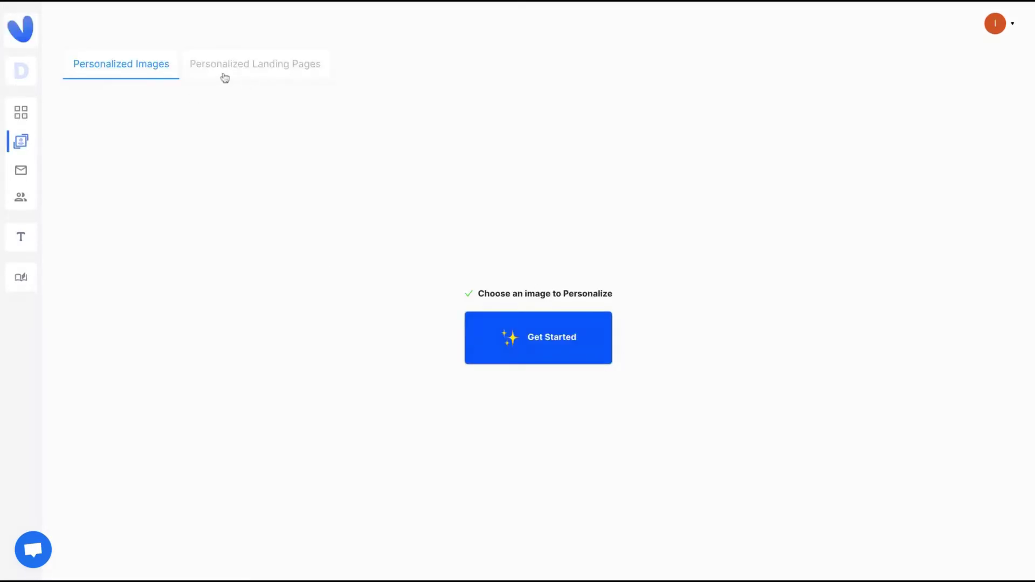
click(224, 78)
click(145, 75)
click(529, 342)
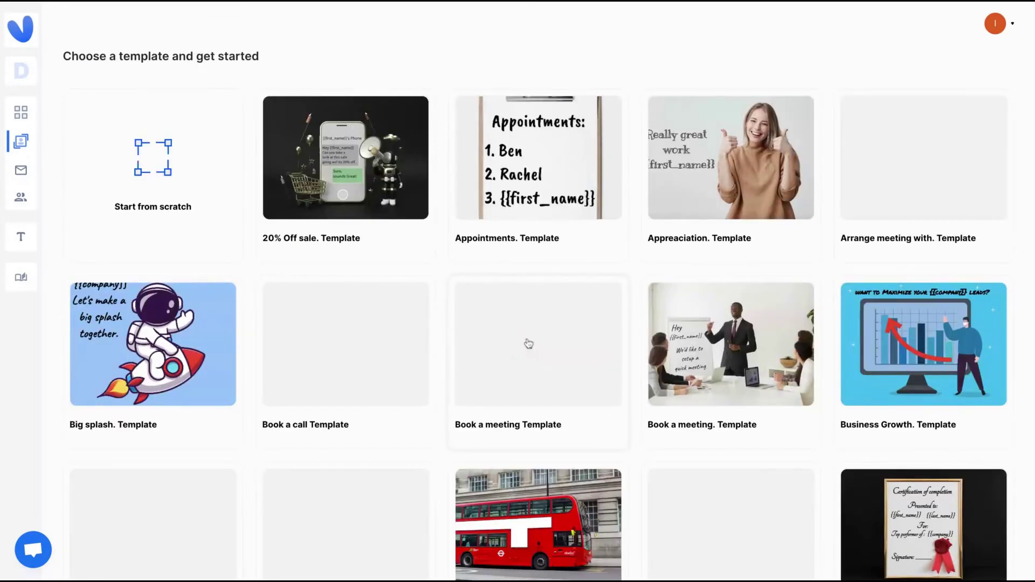
scroll(529, 344, down, 1)
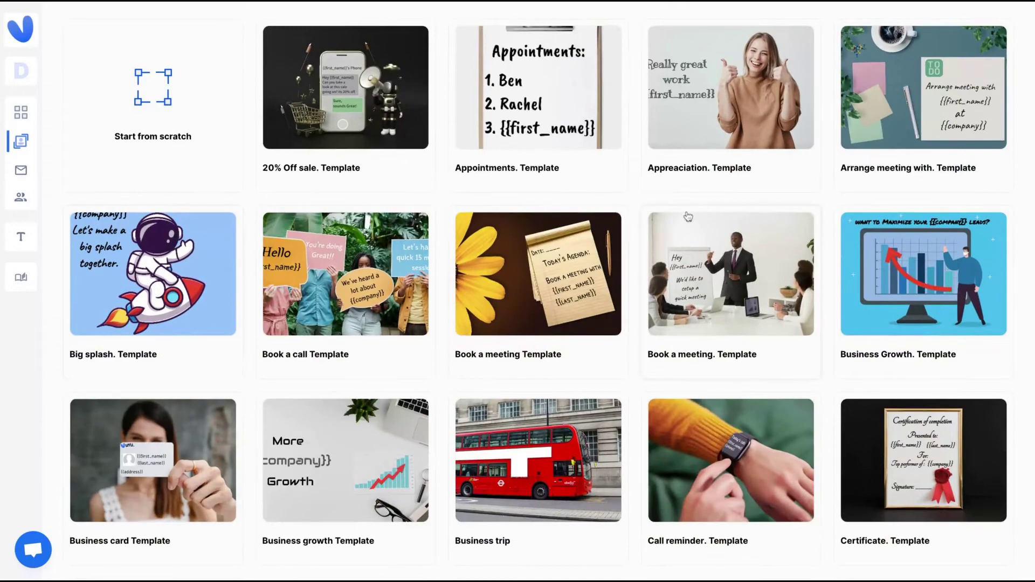
scroll(687, 217, down, 5)
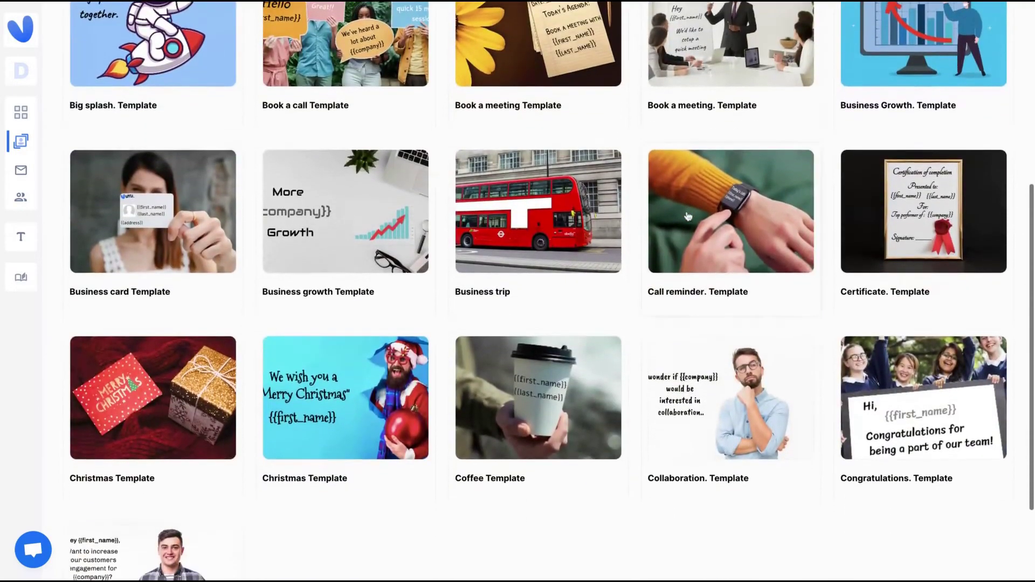
scroll(687, 216, down, 2)
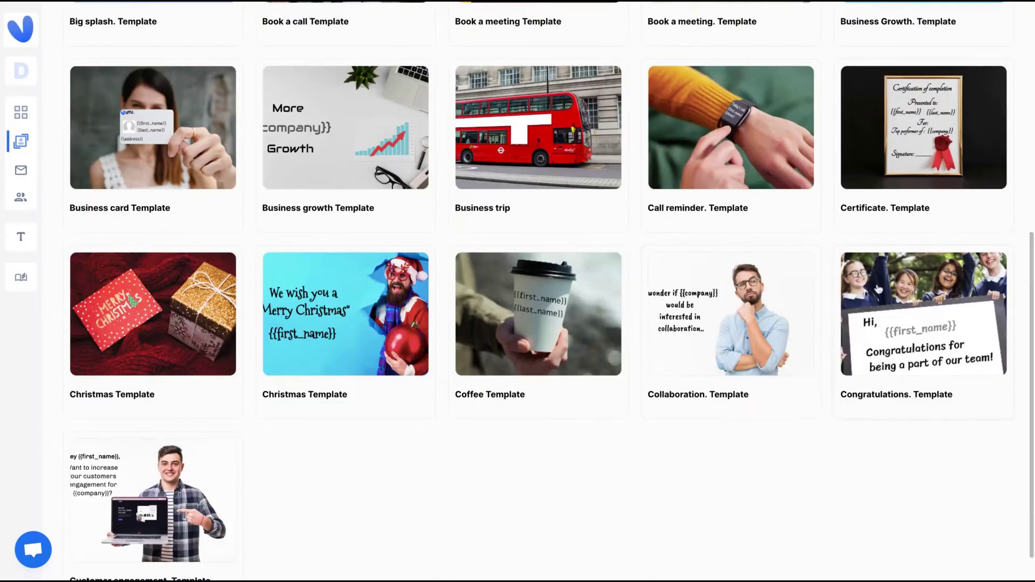
Open the Congratulations template, change the greeting to 'Olá,' and nudge {{first_name}} beside it
click(878, 290)
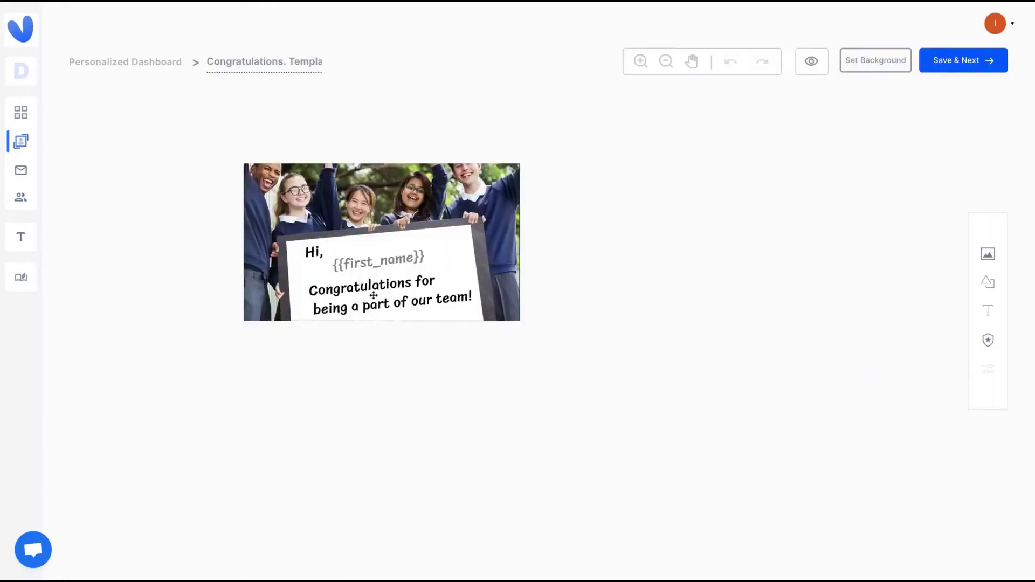
drag(366, 267, 369, 265)
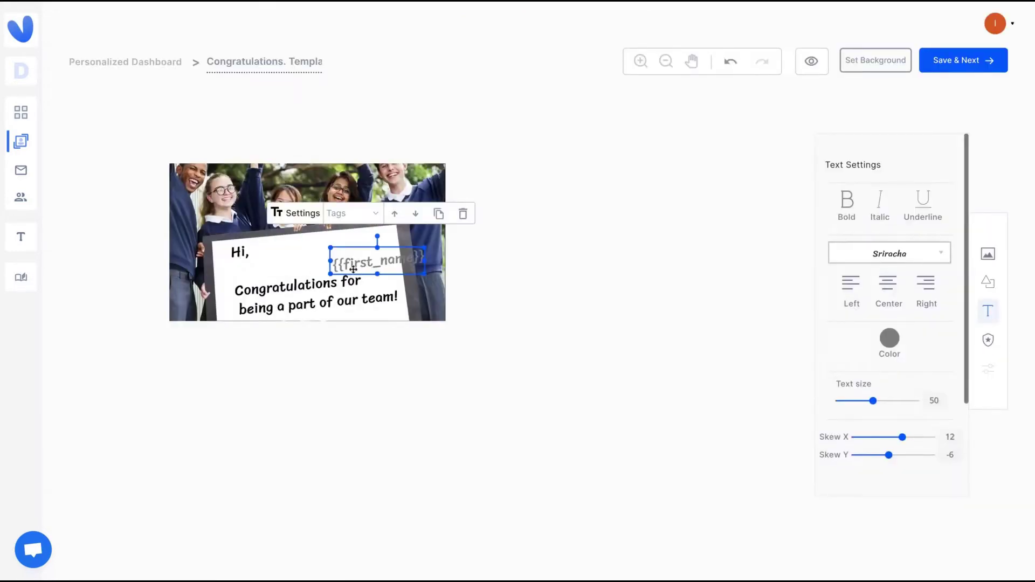
key(Left)
key(Left)
key(Left)
key(Left)
key(Left)
key(Left)
key(Left)
key(Left)
key(Left)
key(Left)
key(Left)
key(Left)
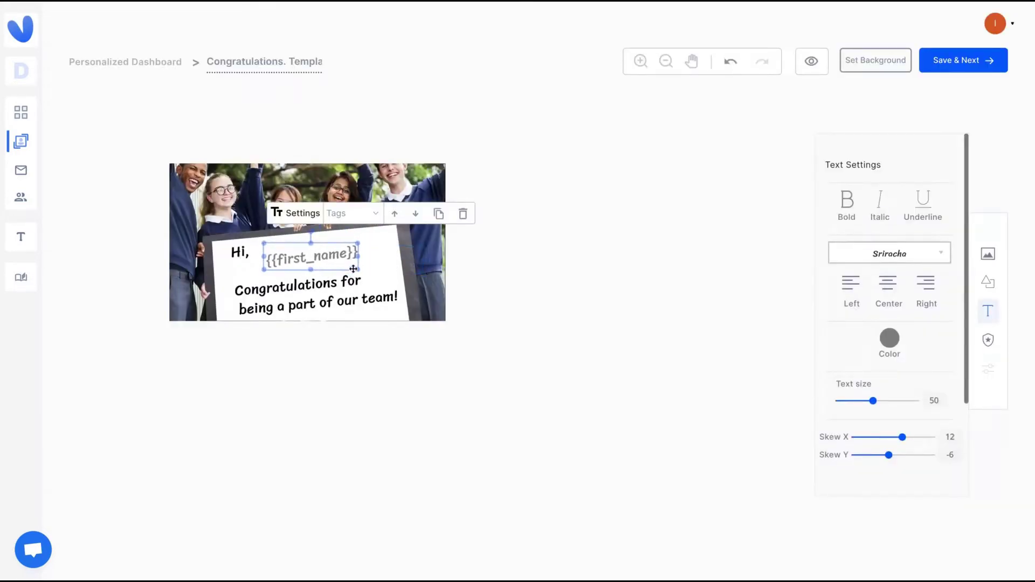
click(239, 251)
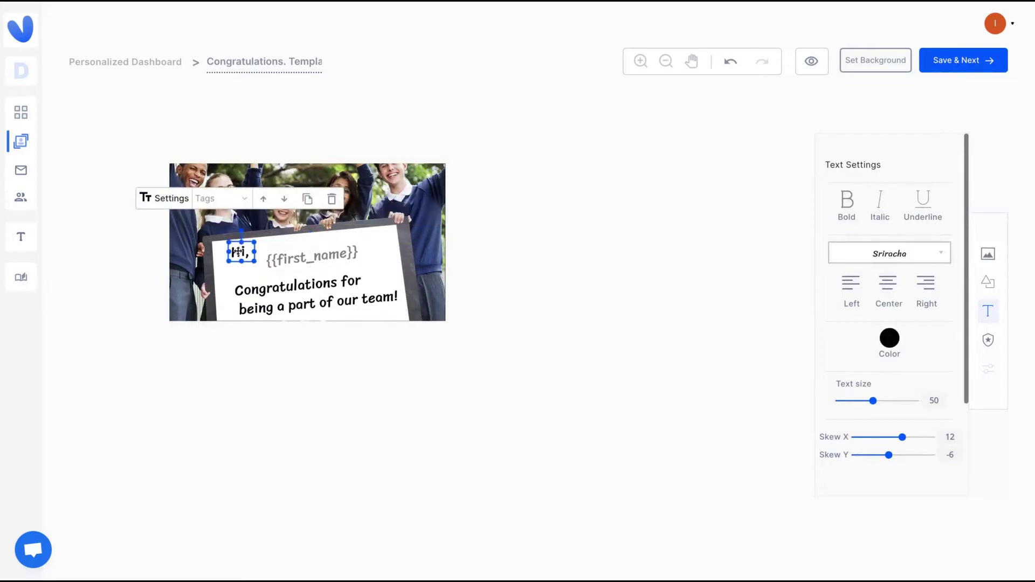
double_click(237, 252)
text(Olá,)
click(308, 259)
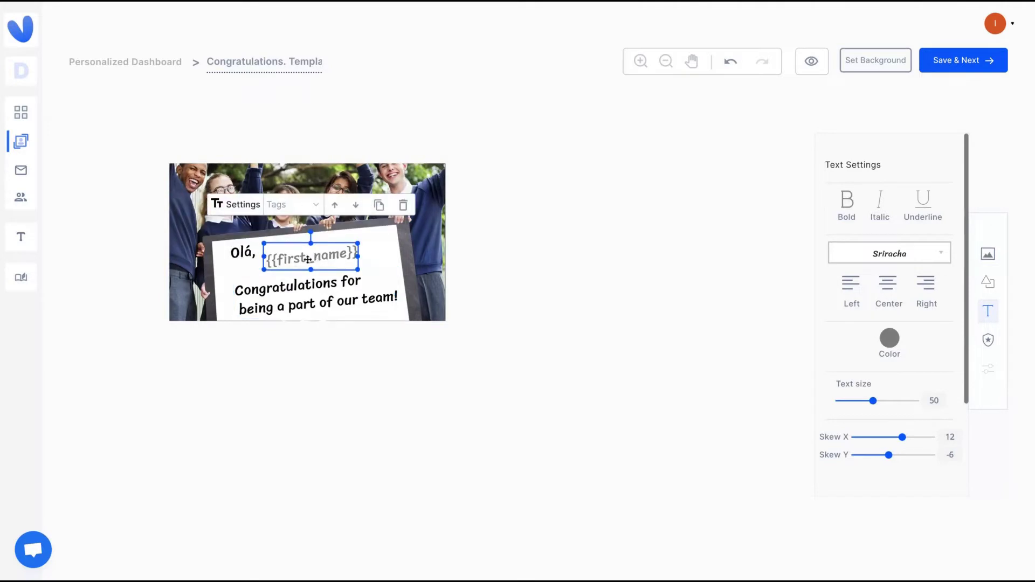
click(311, 323)
click(292, 265)
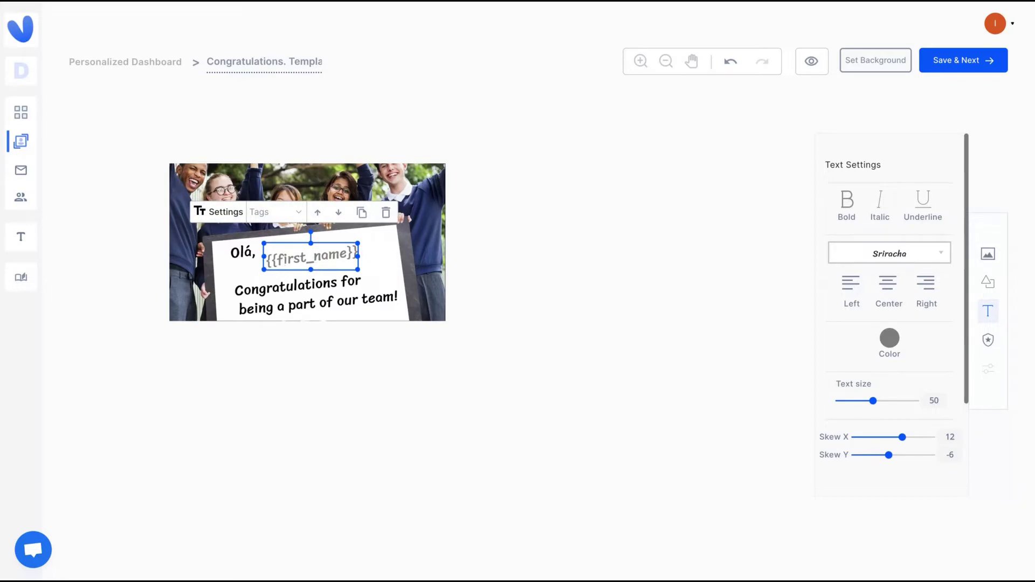
click(276, 293)
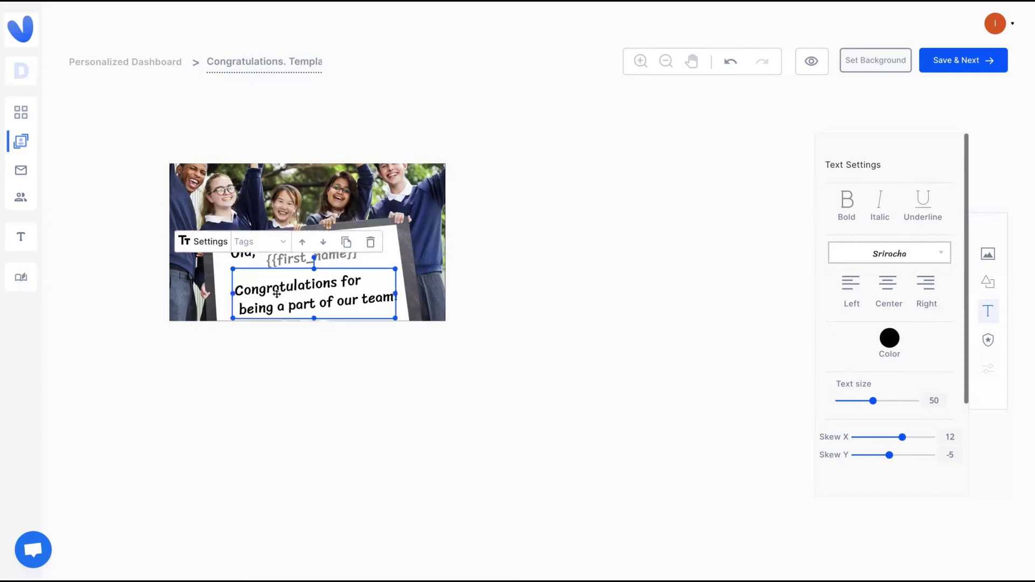
click(239, 255)
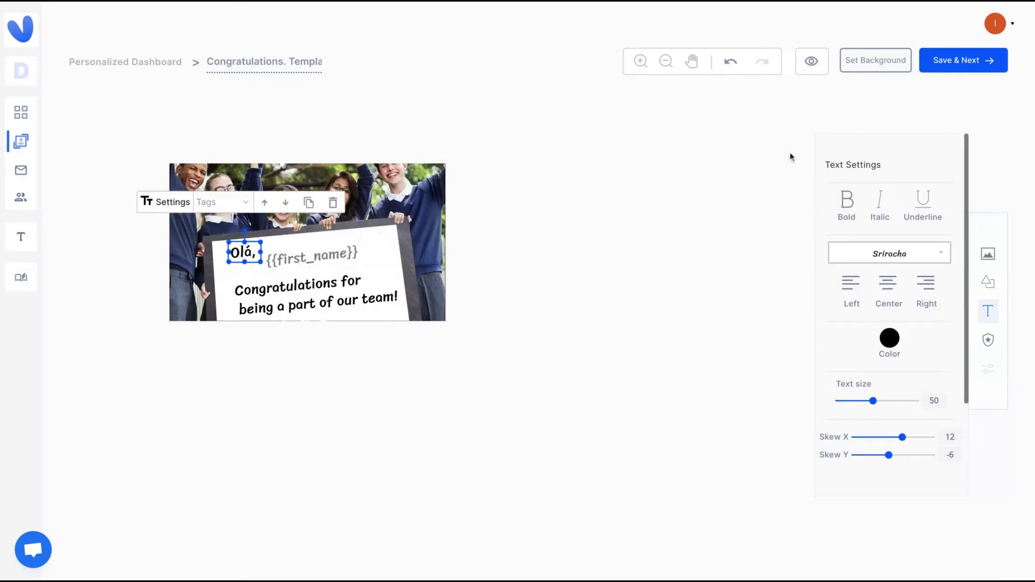
Save the image without adding a landing page and review the Get Code page
click(963, 62)
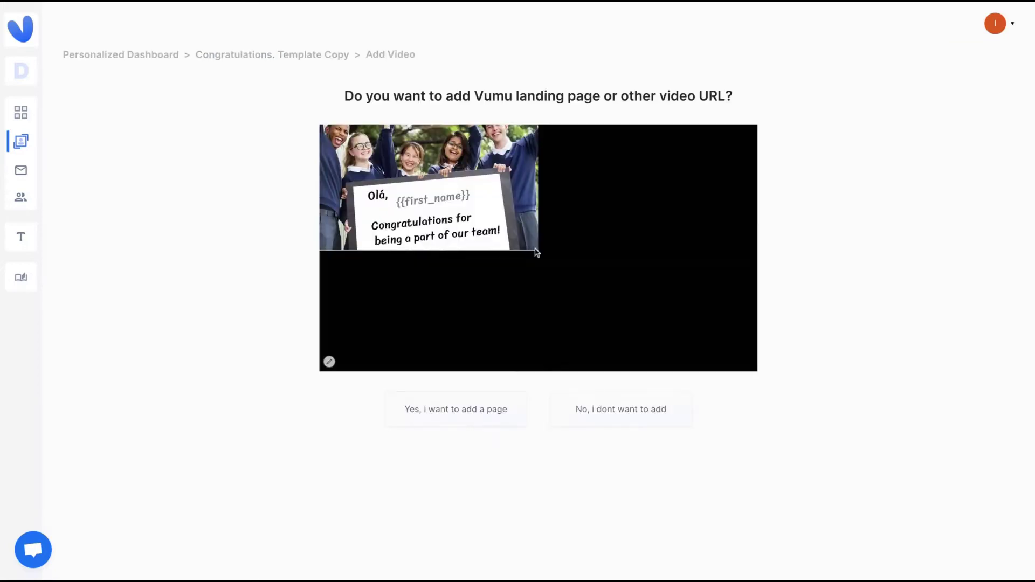
click(617, 425)
scroll(503, 404, down, 3)
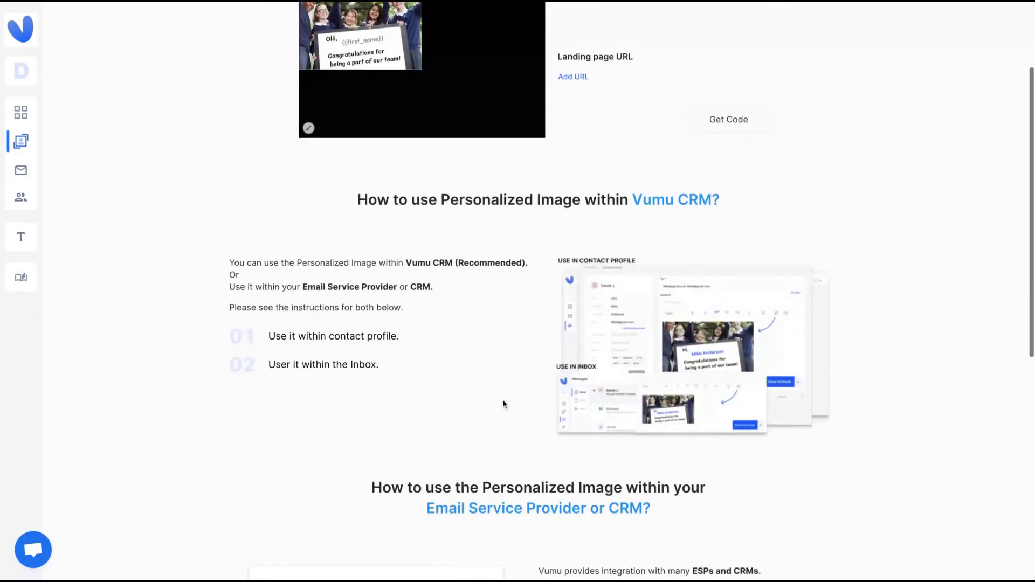
scroll(503, 404, down, 3)
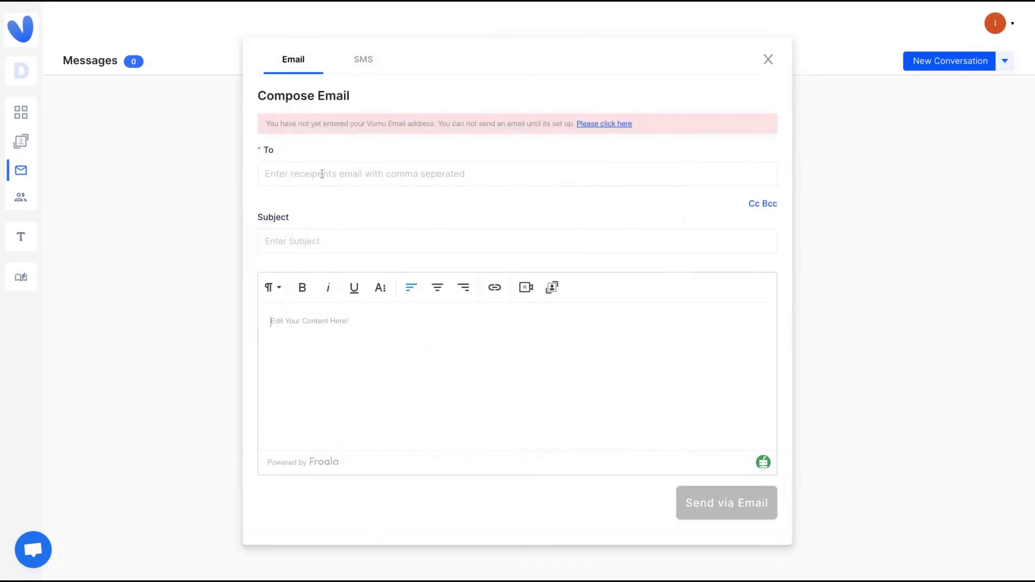
Insert the Congratulations personalized image from Open Projects into the email body
click(322, 174)
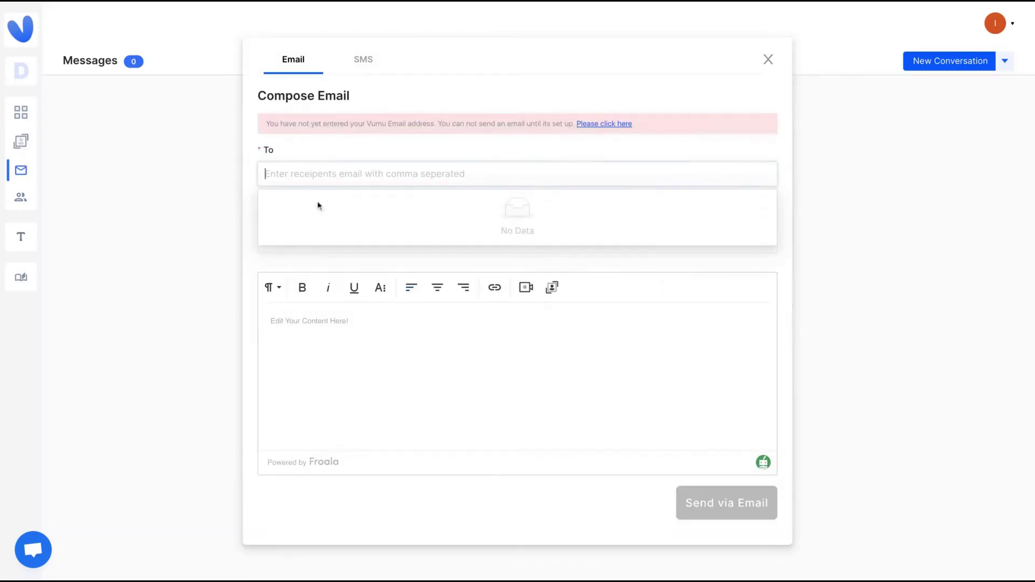
click(384, 167)
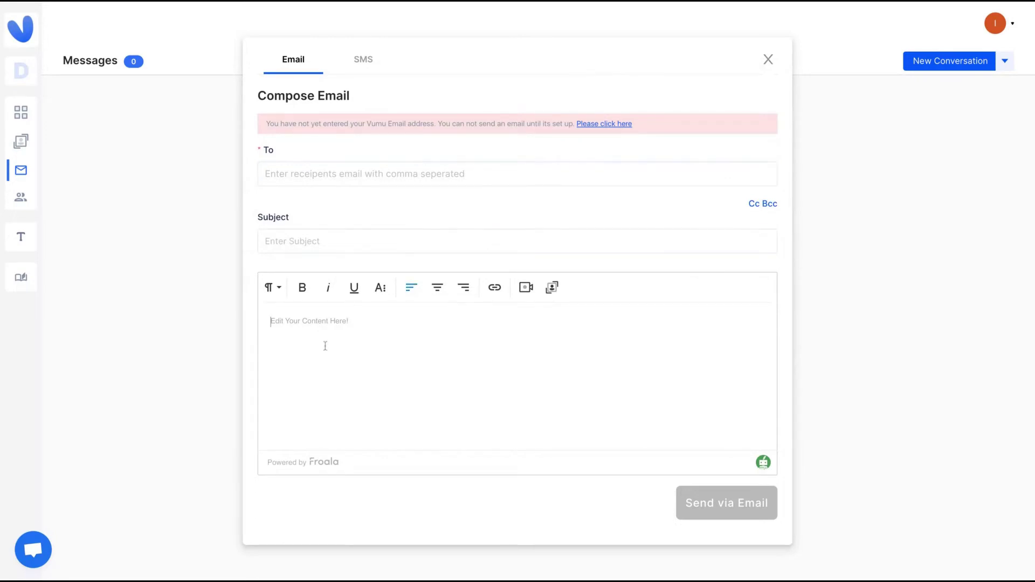
click(409, 354)
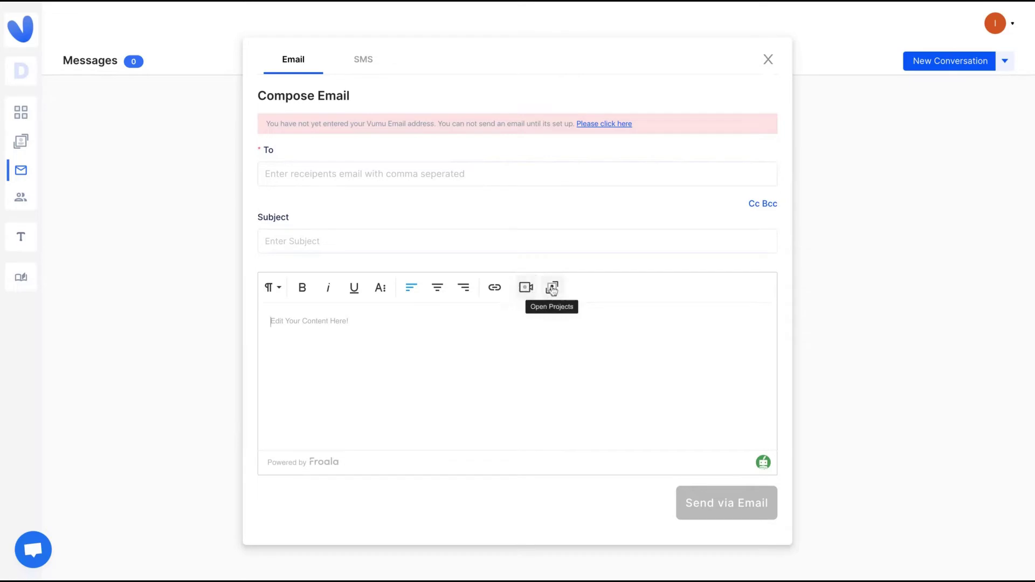
click(552, 289)
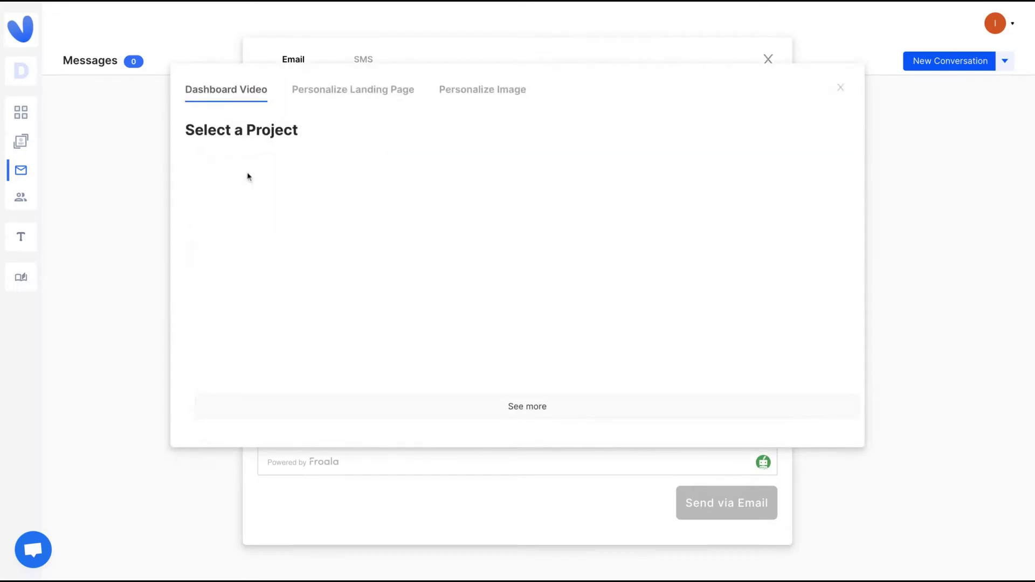
click(489, 99)
click(247, 202)
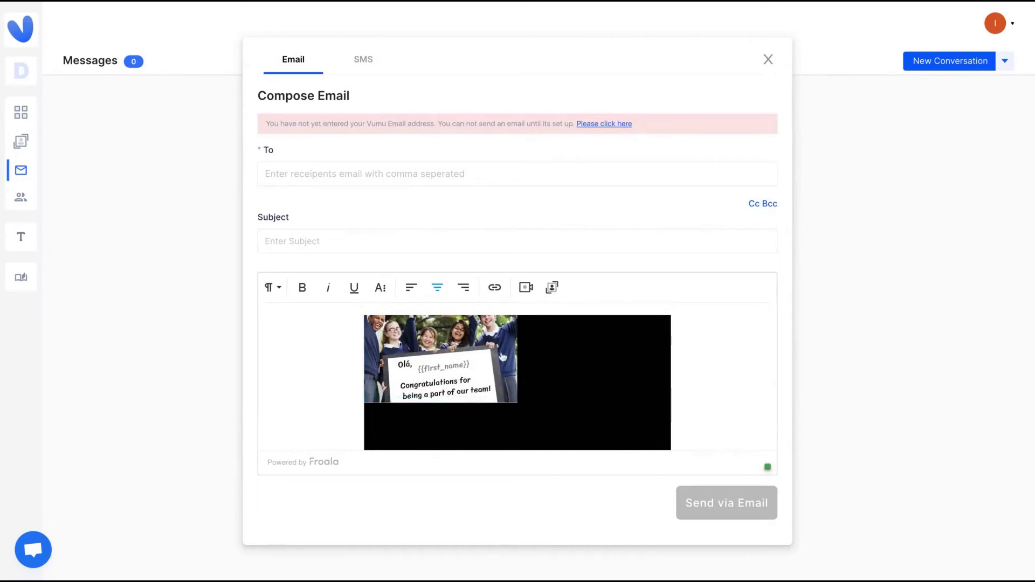
scroll(575, 380, down, 2)
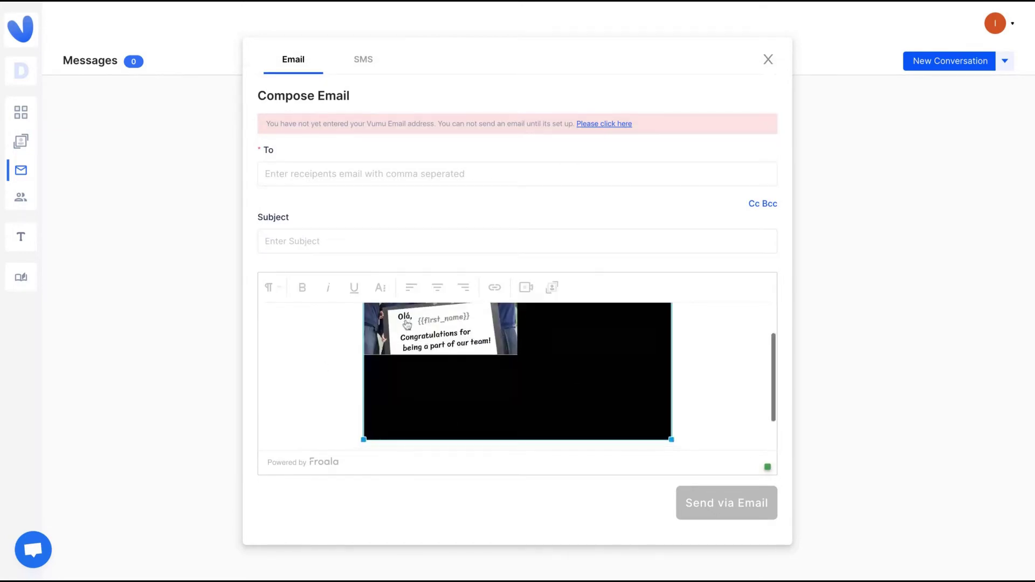
scroll(575, 380, up, 2)
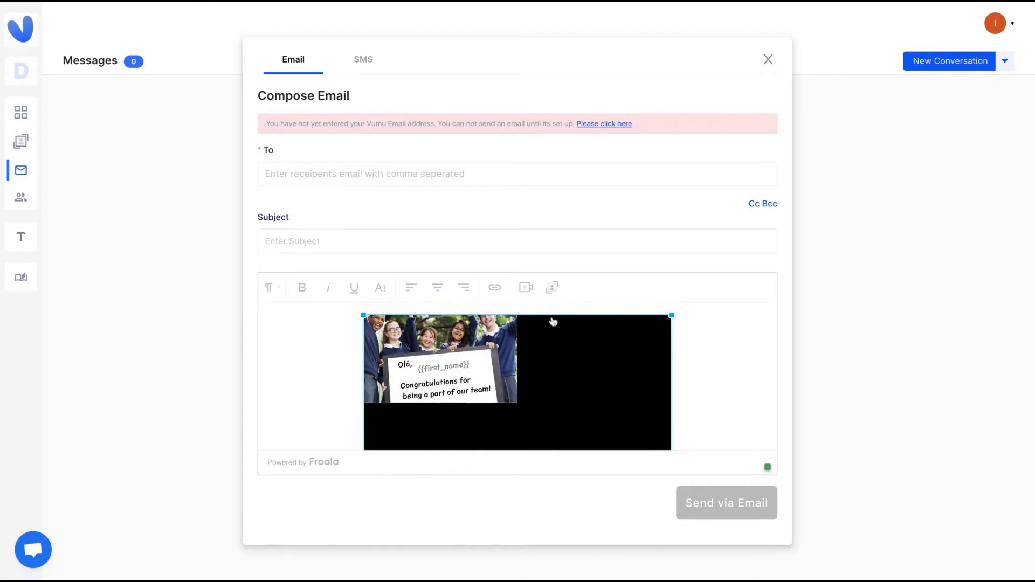
Shrink the inserted image to about 60% size and switch to composing an SMS
drag(363, 315, 399, 366)
click(408, 379)
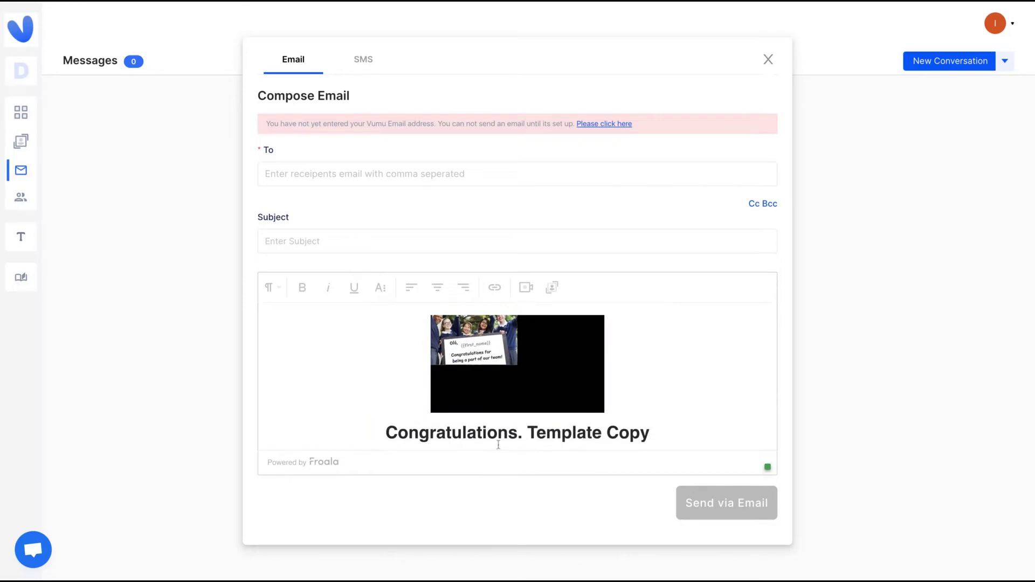
scroll(469, 363, down, 1)
scroll(345, 447, up, 1)
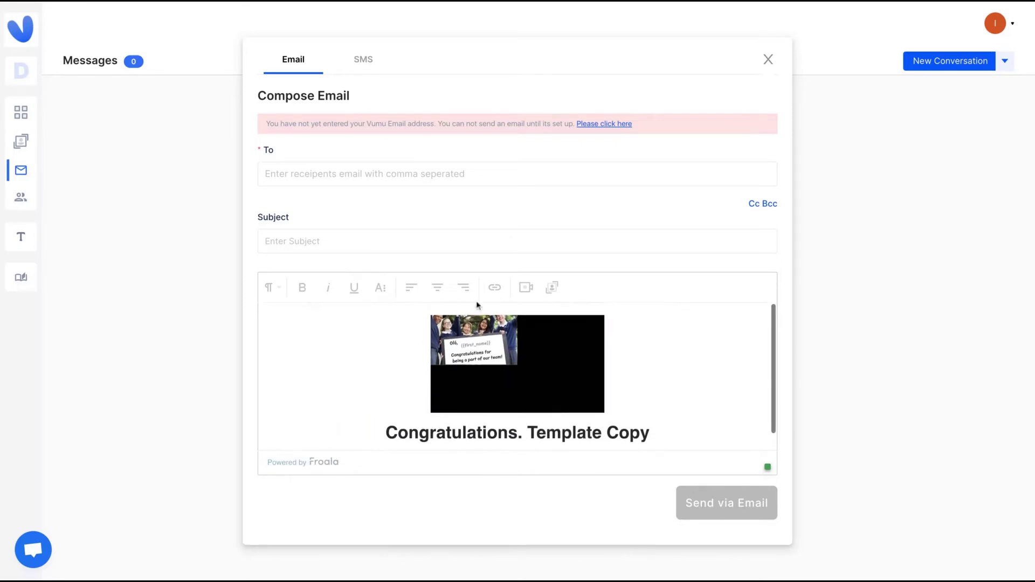
click(357, 64)
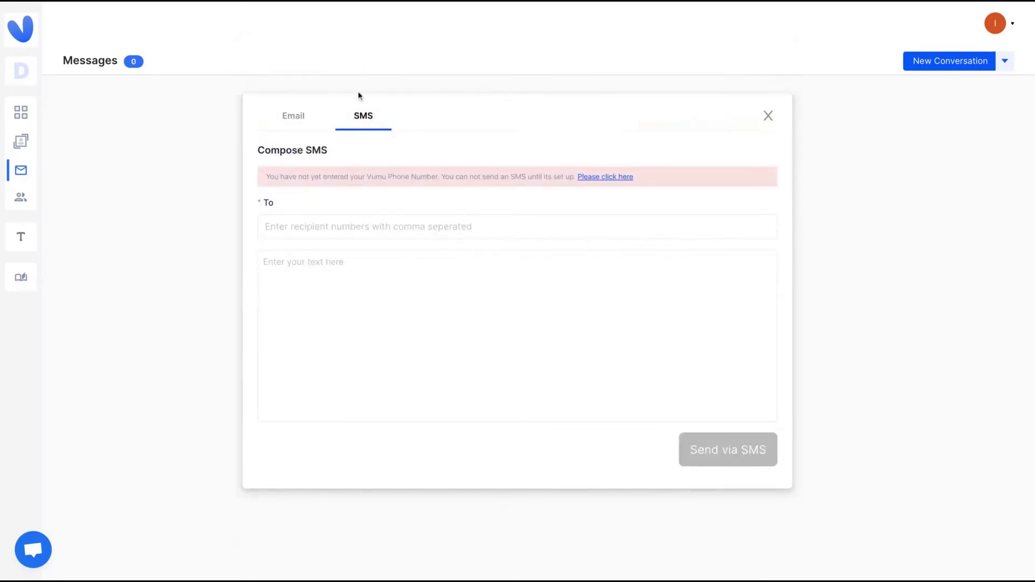
Look over the Add Contact form's Title and First Name fields, close it unsaved, then go to Templates
click(457, 218)
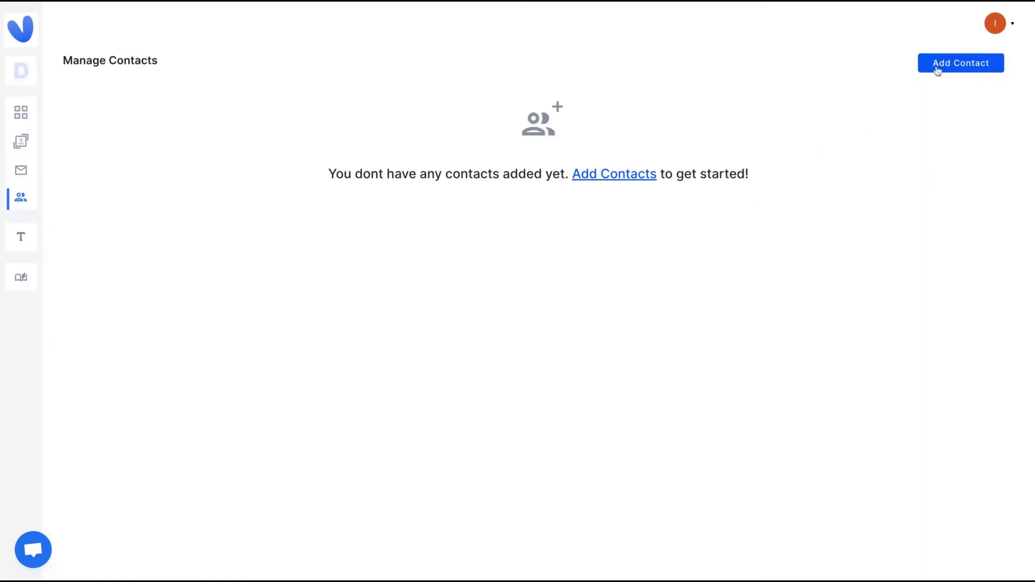
click(938, 71)
click(437, 125)
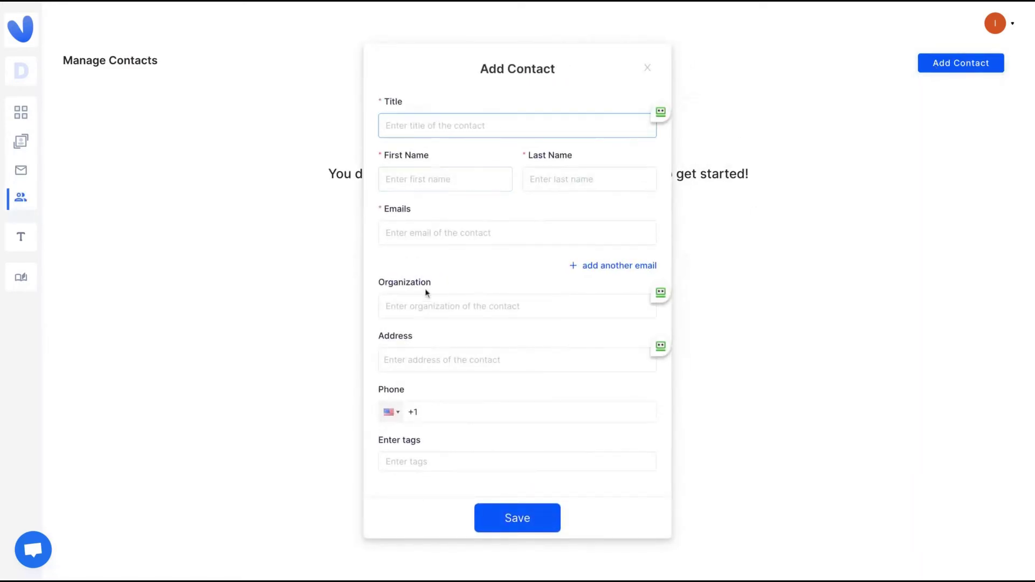
click(419, 175)
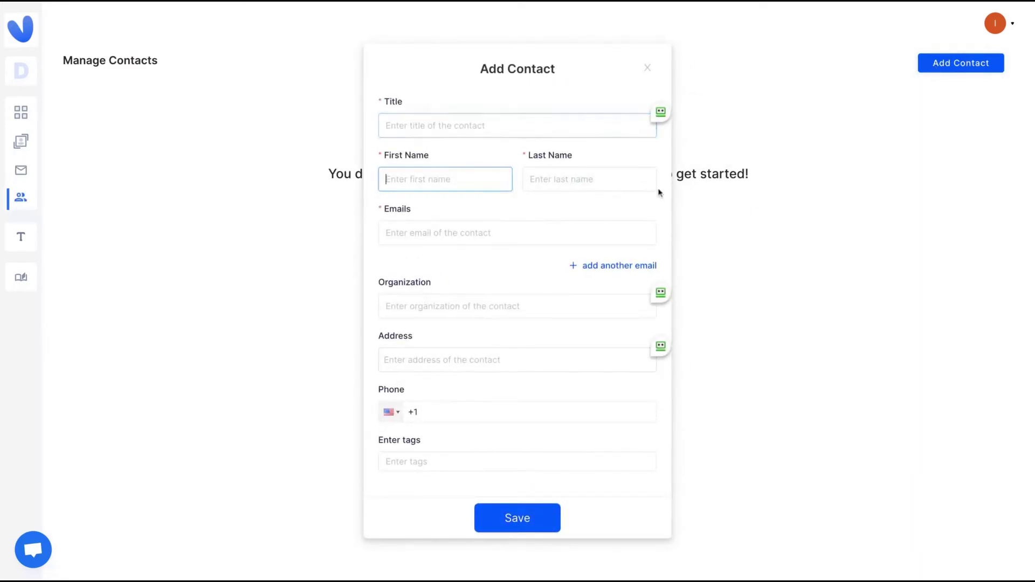
click(648, 69)
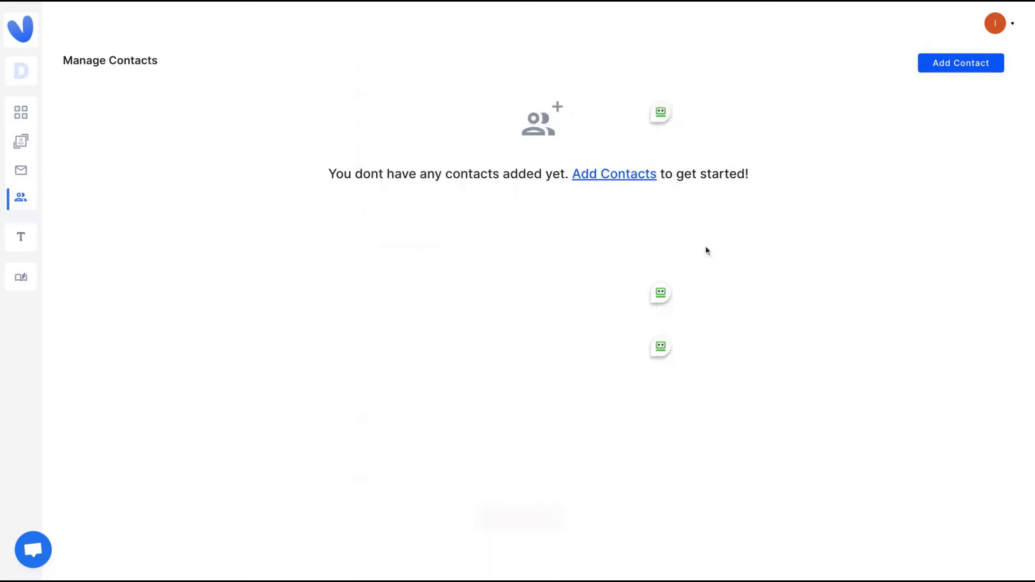
click(15, 244)
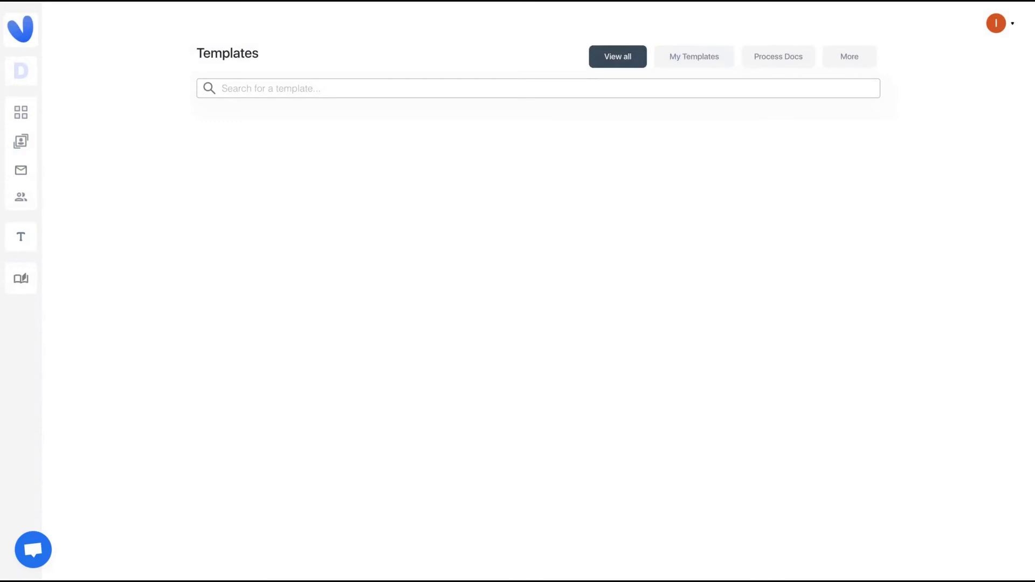
Scroll through the Content Marketing and Digital Marketing templates for Doctors, Lawyers and Roofing
scroll(485, 358, down, 1)
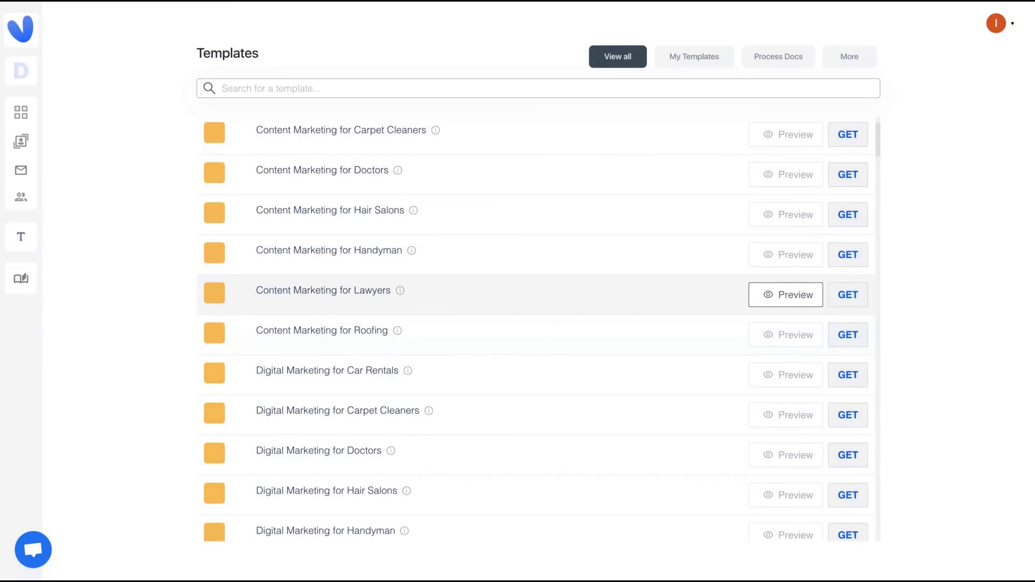
Preview the Content Marketing for Lawyers template, play its intro video and scroll down the page
click(786, 295)
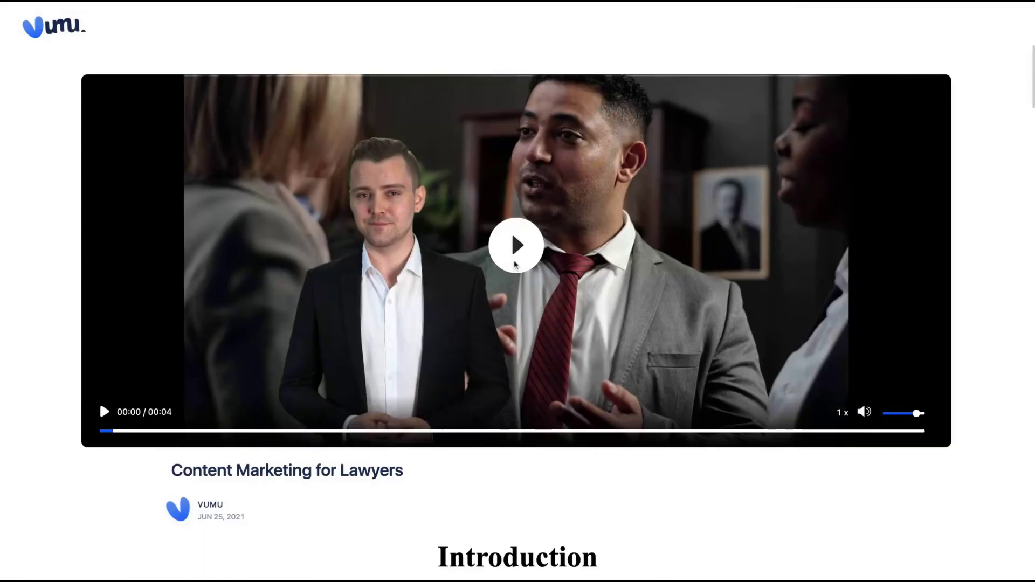
click(515, 263)
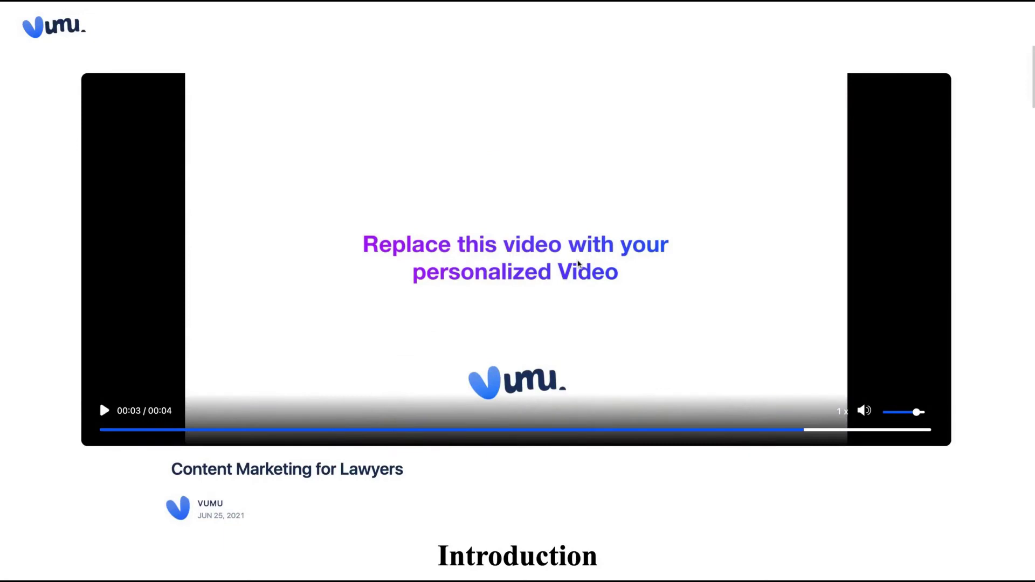
scroll(508, 338, down, 1)
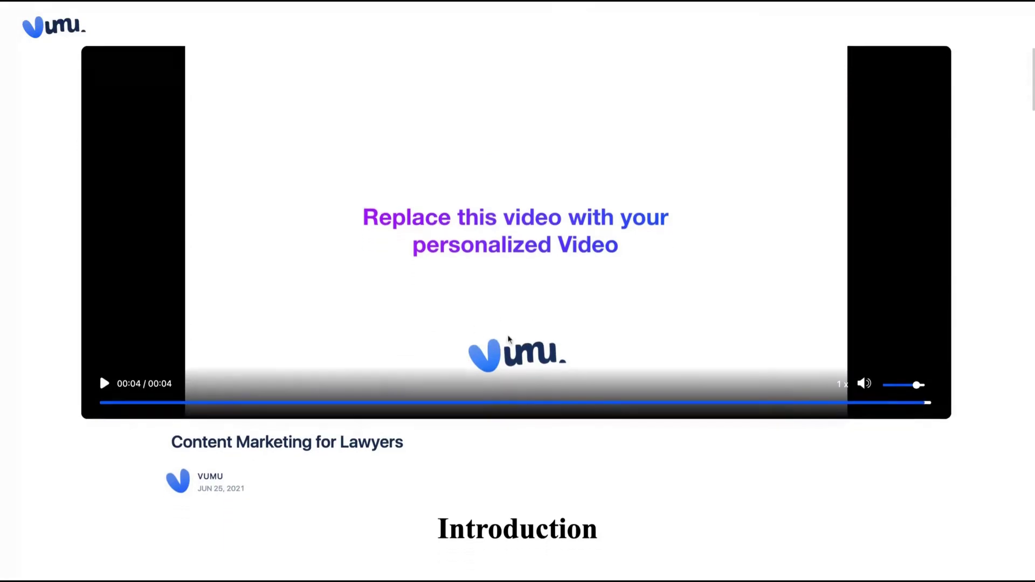
scroll(508, 338, down, 4)
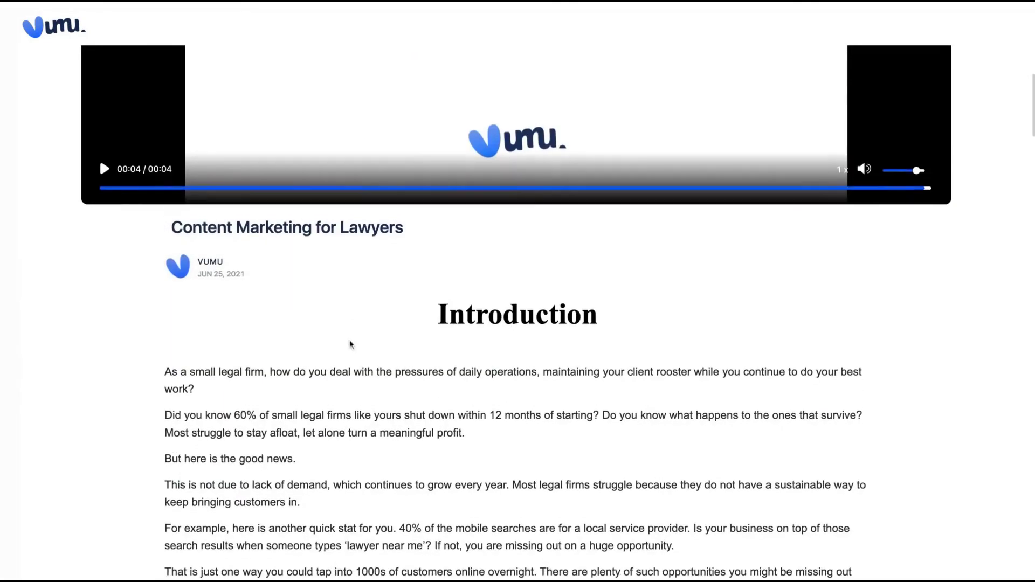
scroll(350, 344, down, 5)
drag(163, 139, 478, 426)
scroll(478, 427, down, 2)
scroll(273, 296, down, 10)
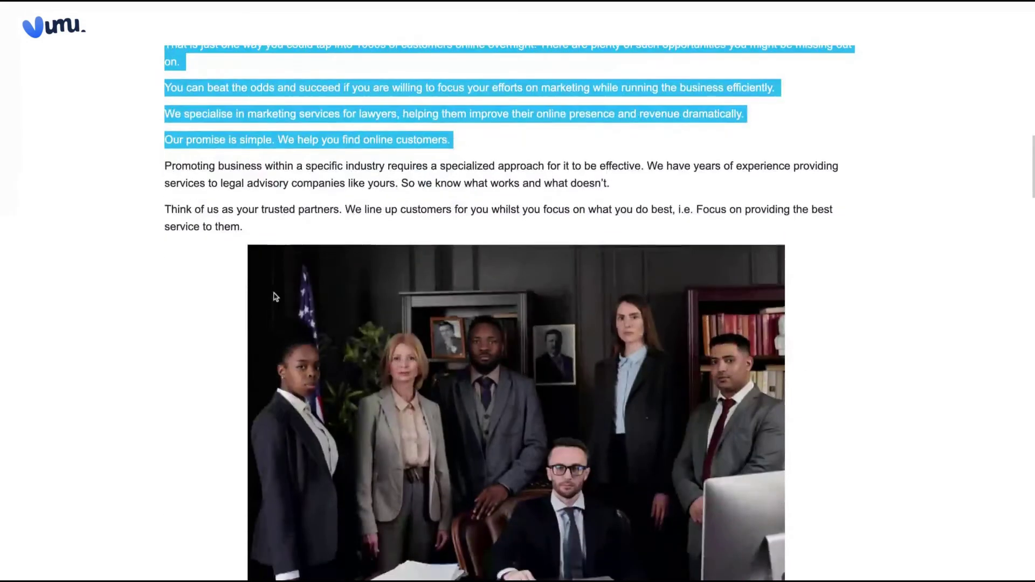
scroll(336, 403, down, 14)
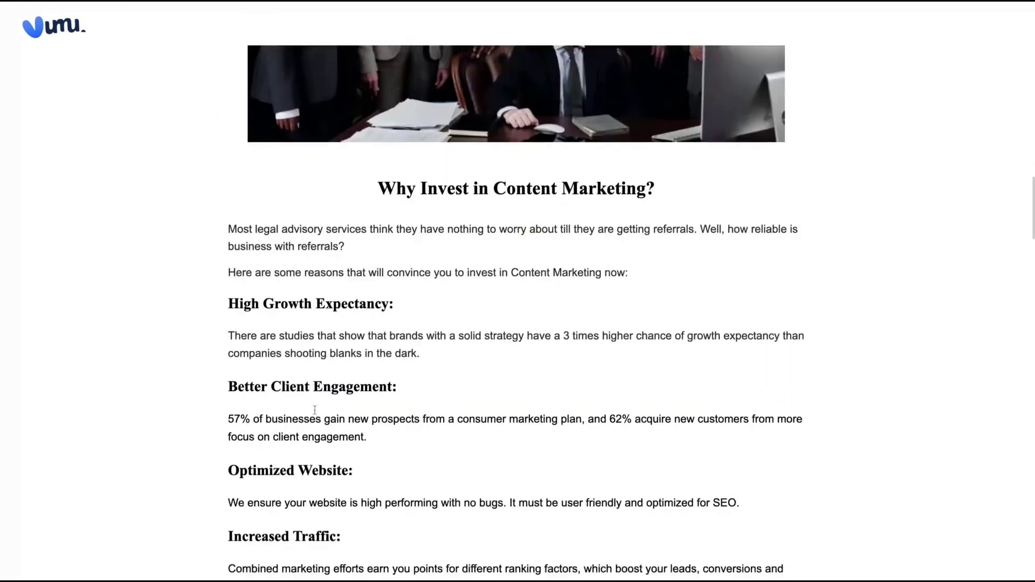
scroll(315, 335, down, 20)
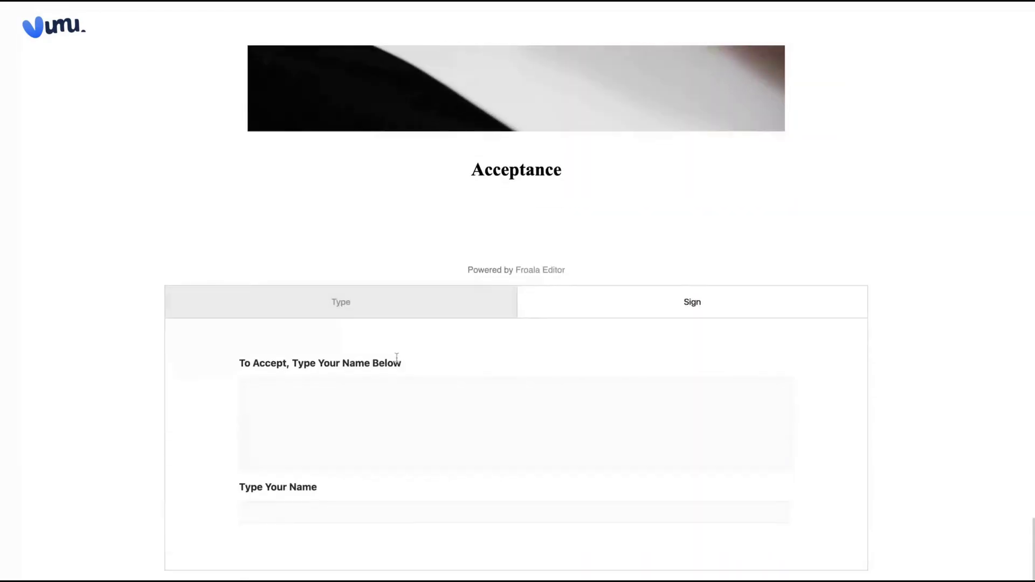
Switch the acceptance form to drawing a signature, then return to the top of the page
click(649, 314)
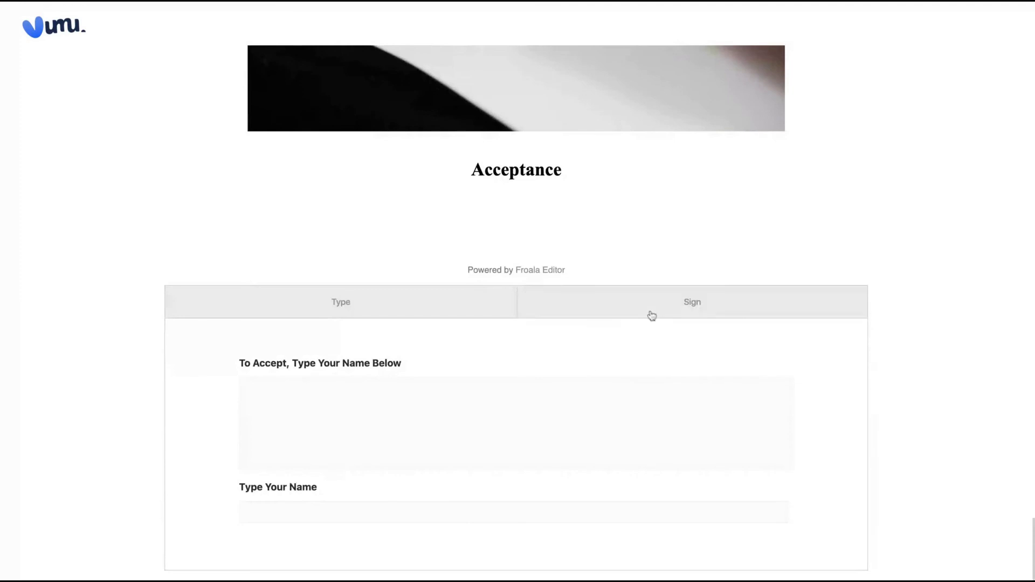
scroll(379, 448, up, 15)
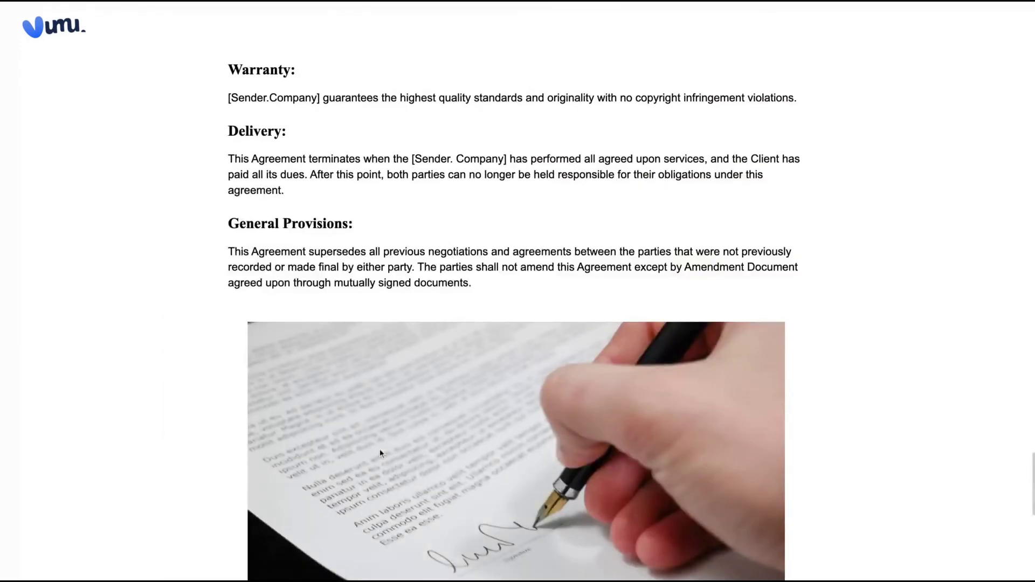
scroll(379, 449, up, 10)
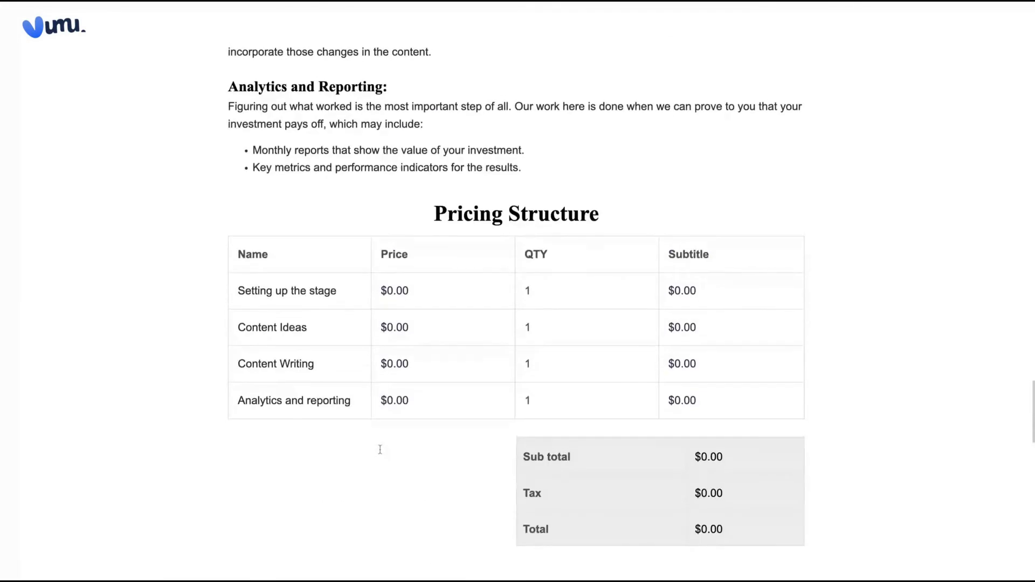
scroll(377, 442, up, 10)
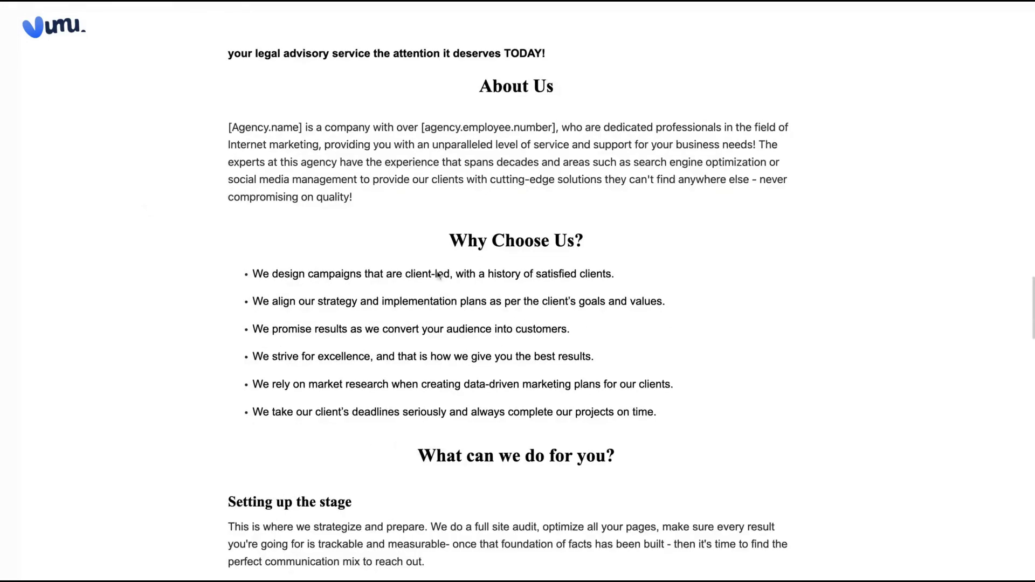
scroll(437, 297, up, 8)
scroll(483, 324, up, 8)
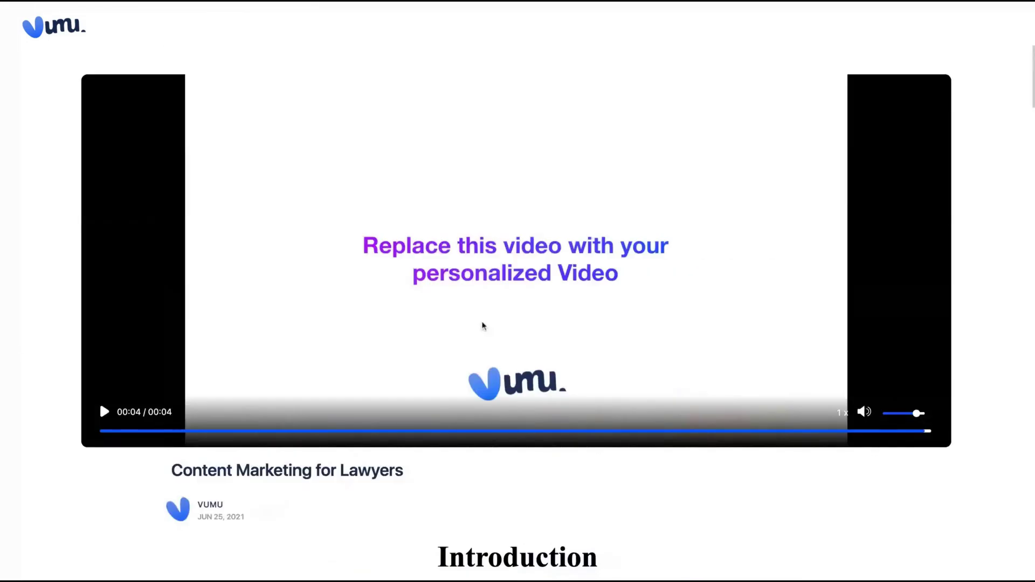